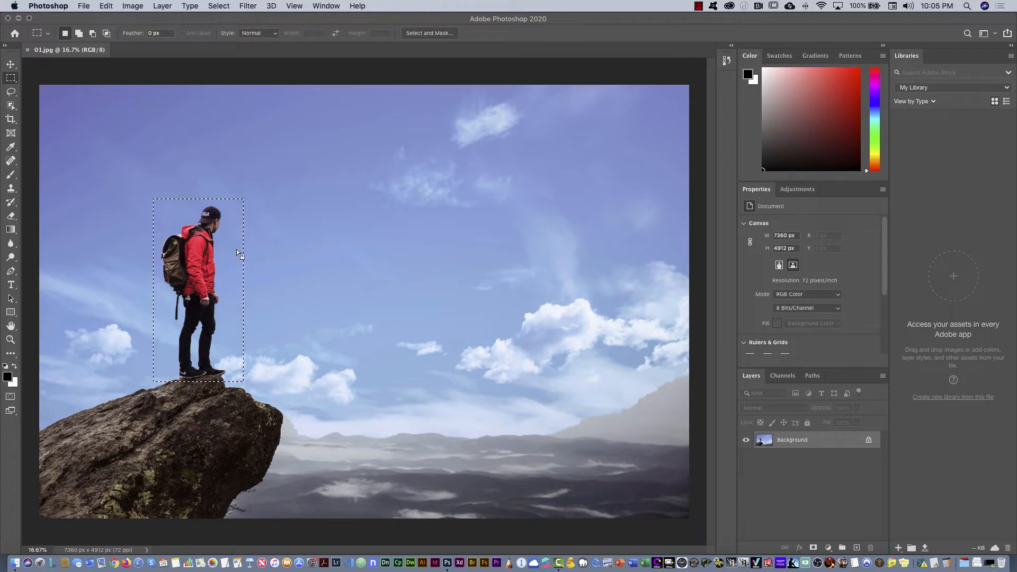
Fill the rectangular selection around the hiker using Content-Aware contents with color adaptation at 100% opacity
click(107, 7)
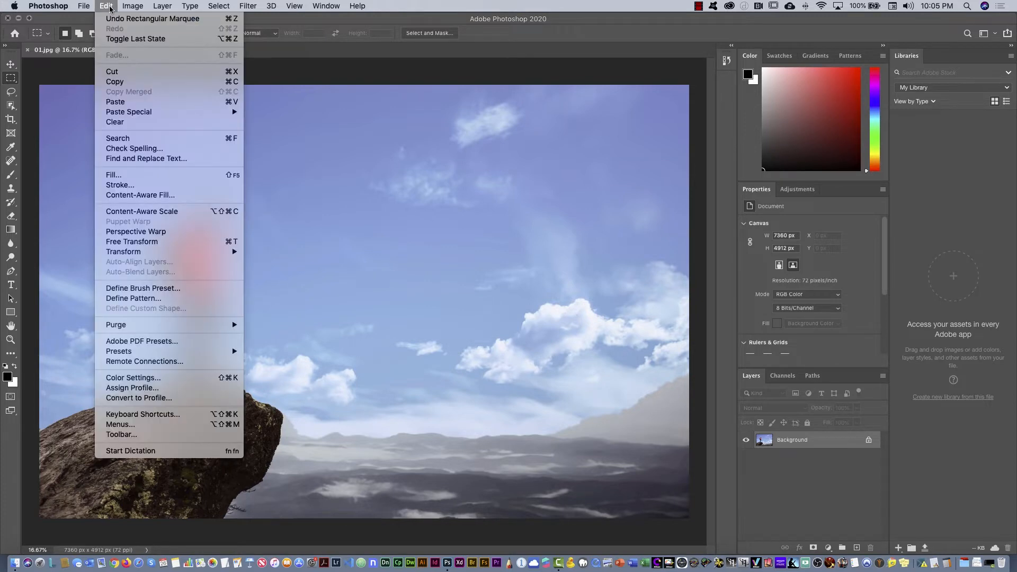
click(138, 176)
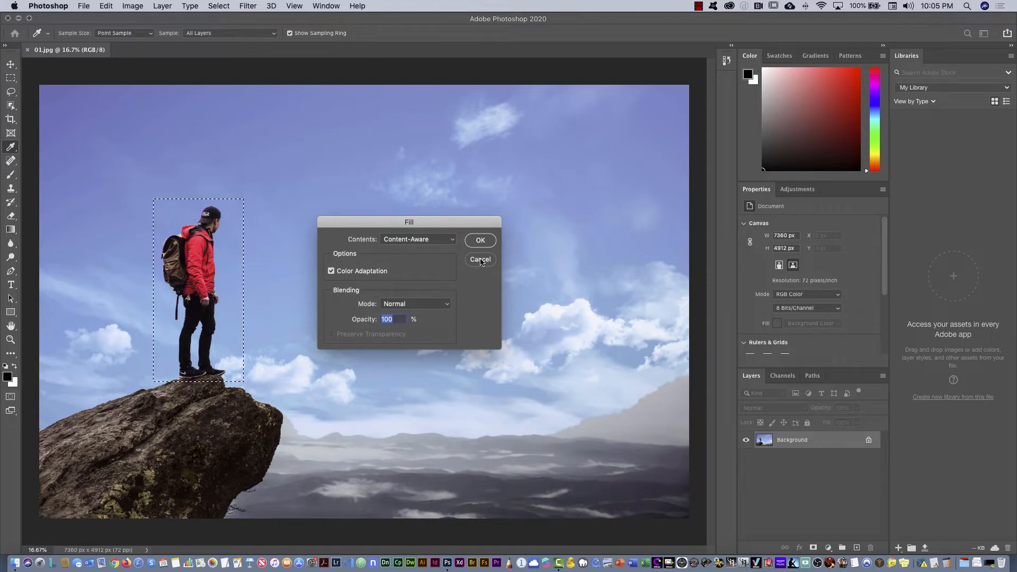
key(Return)
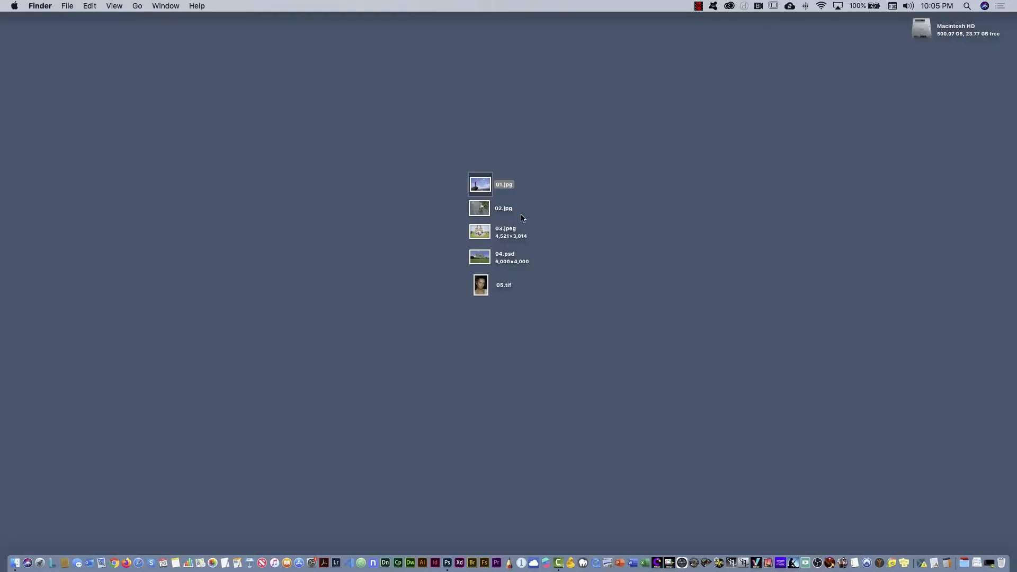
Open 02.jpg from the desktop in Photoshop
double_click(483, 209)
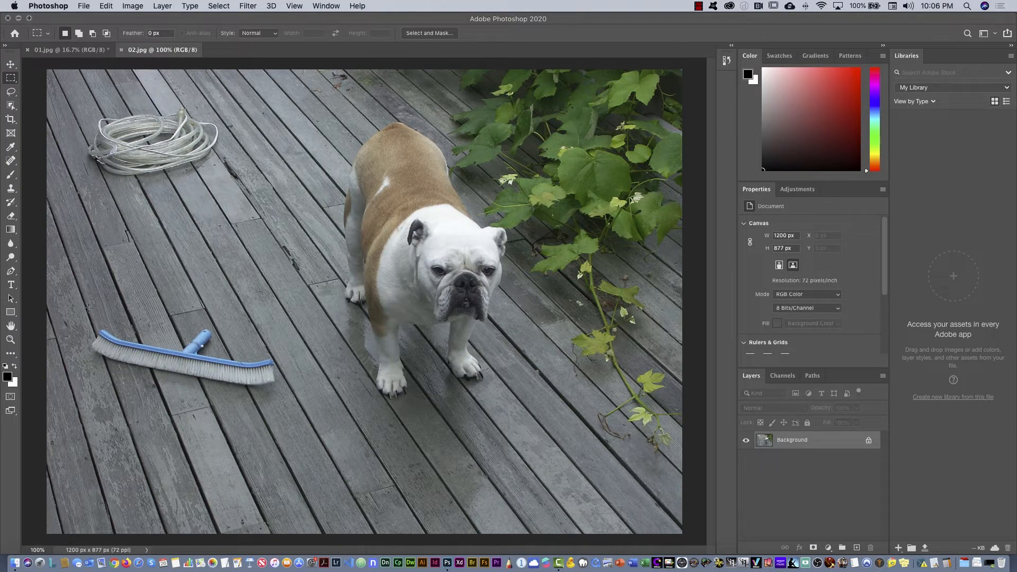
Try to remove the blue broom with a Content-Aware fill of a rectangular selection, then undo the fill and deselect
mouse_move(84, 311)
mouse_down()
mouse_move(130, 344)
mouse_move(292, 401)
mouse_up()
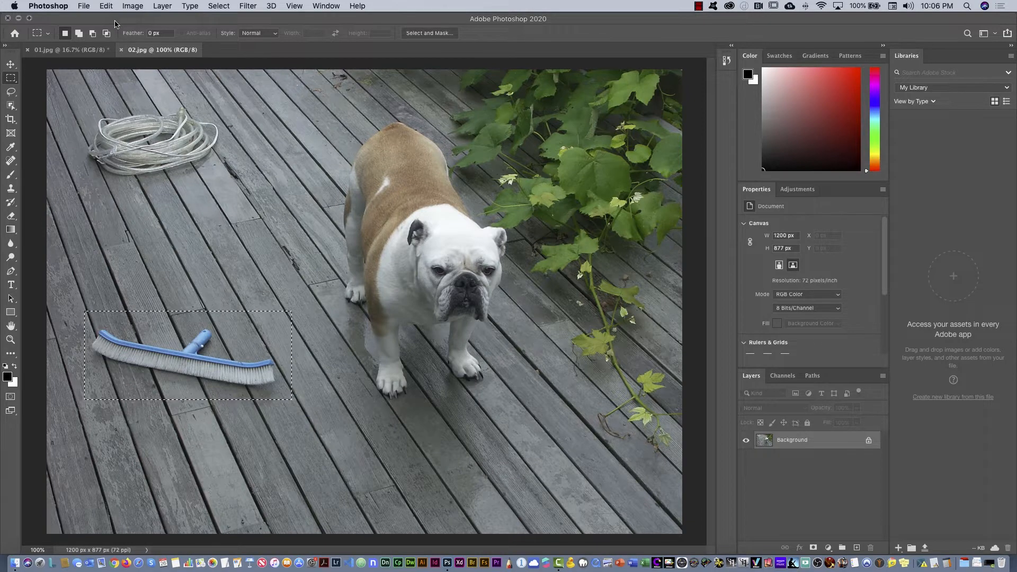
click(106, 7)
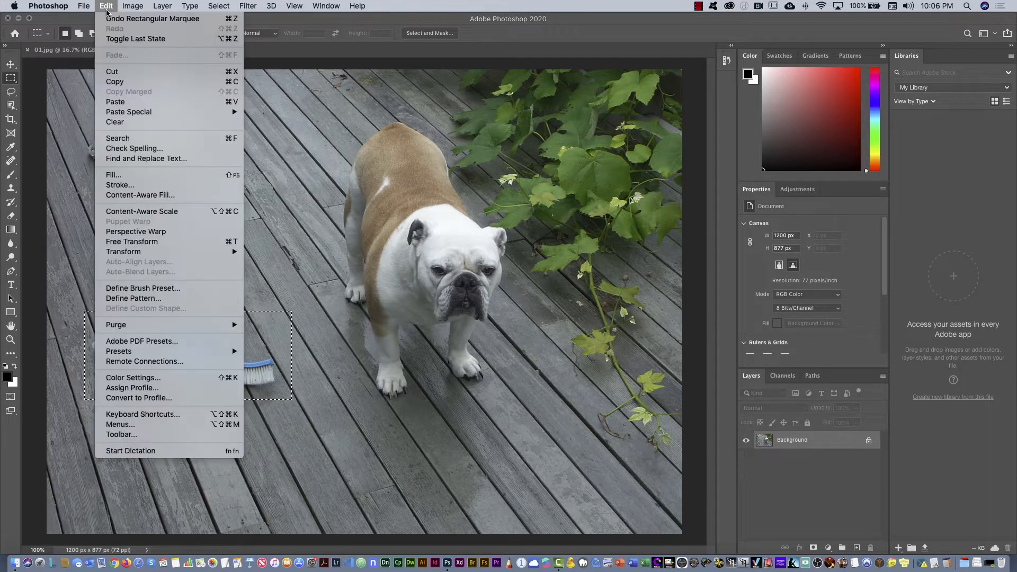
click(134, 179)
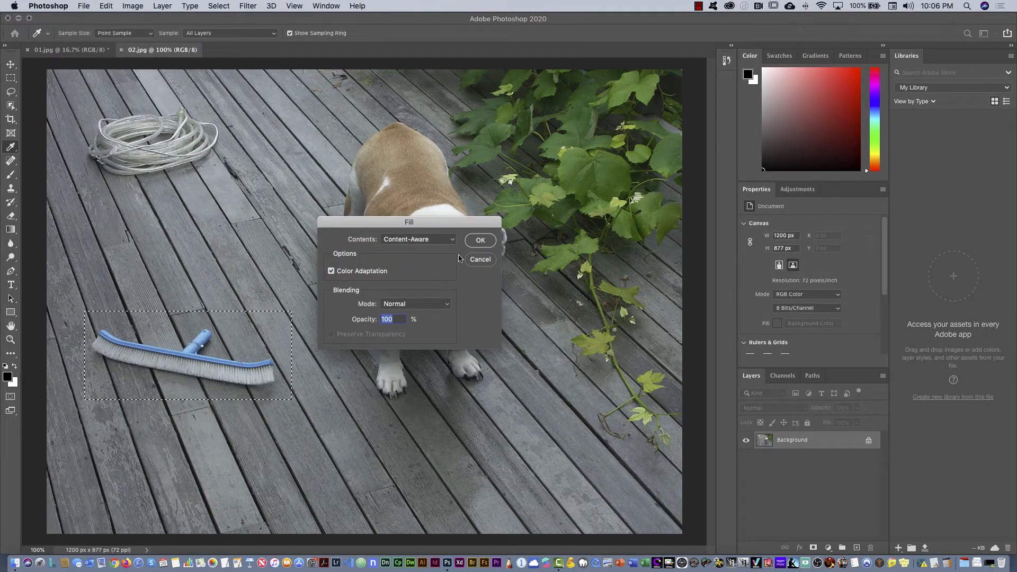
click(480, 240)
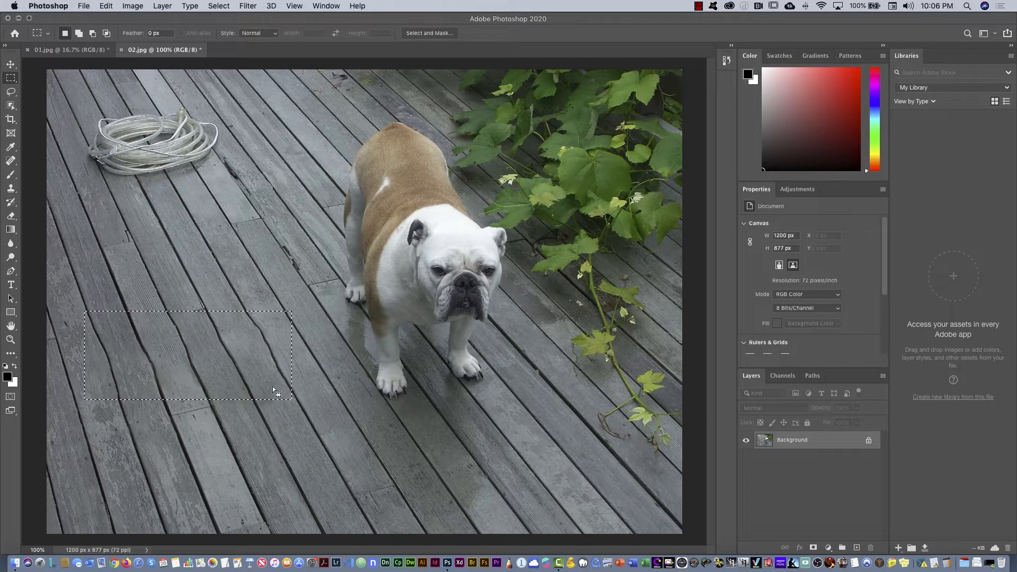
key(super+z)
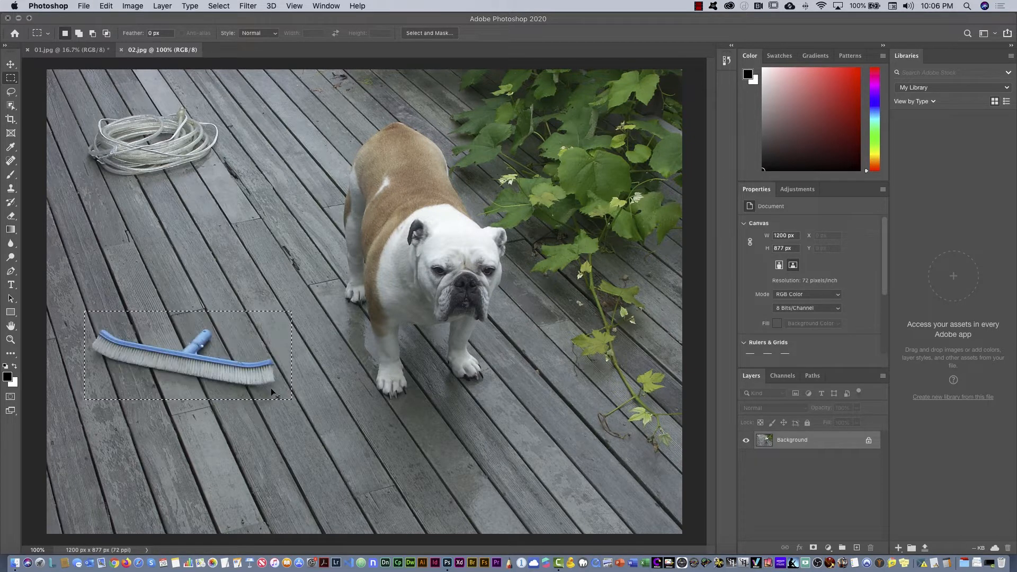
click(250, 318)
Remove the blue broom from the wooden deck by painting over it with the Content-Aware Spot Healing Brush
click(15, 163)
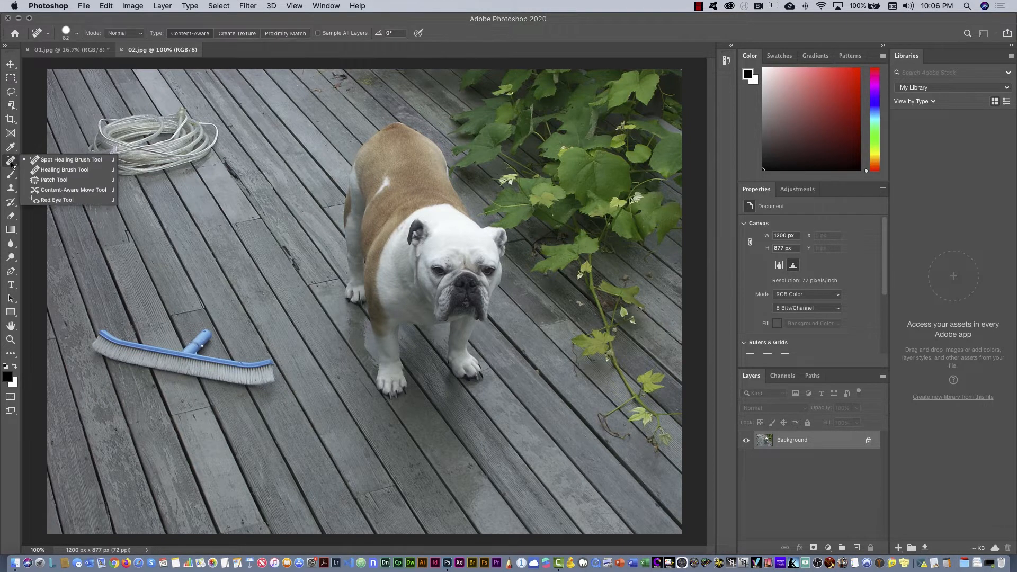
click(73, 162)
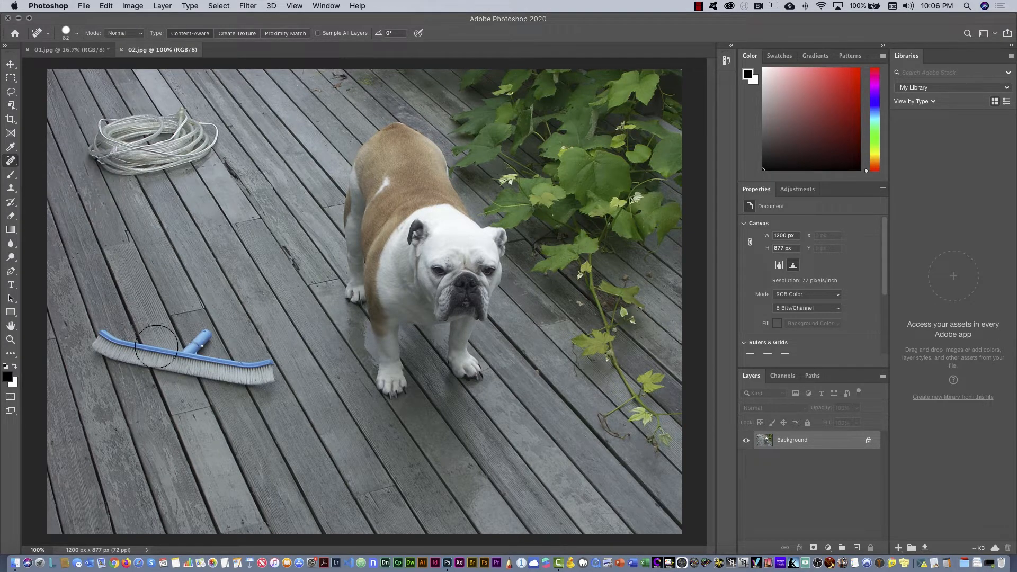
mouse_move(103, 343)
mouse_down()
mouse_move(95, 339)
mouse_move(252, 384)
mouse_move(274, 374)
mouse_move(215, 359)
mouse_move(195, 345)
mouse_move(207, 338)
mouse_move(101, 338)
mouse_move(112, 347)
mouse_up()
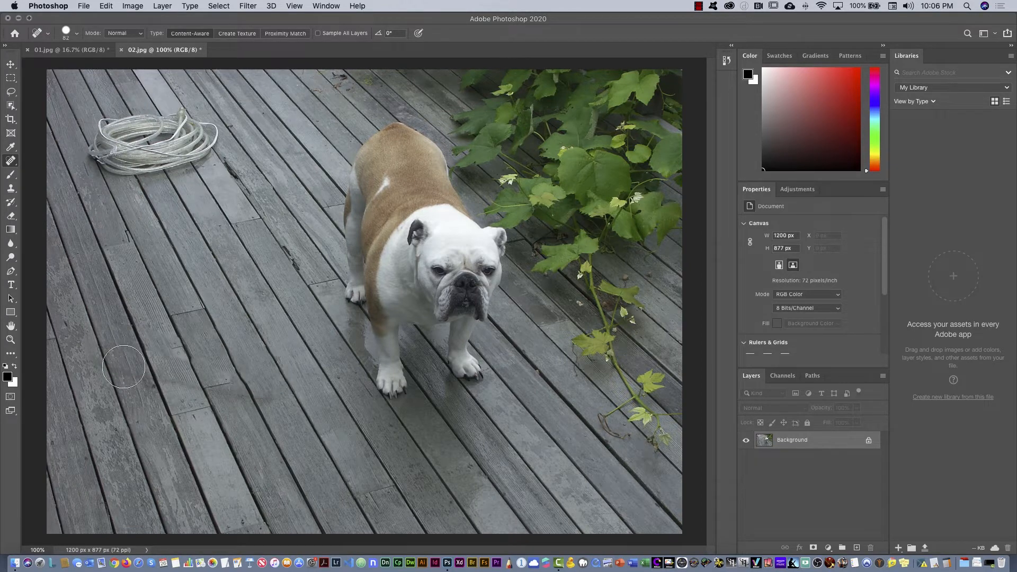
drag(111, 369, 272, 402)
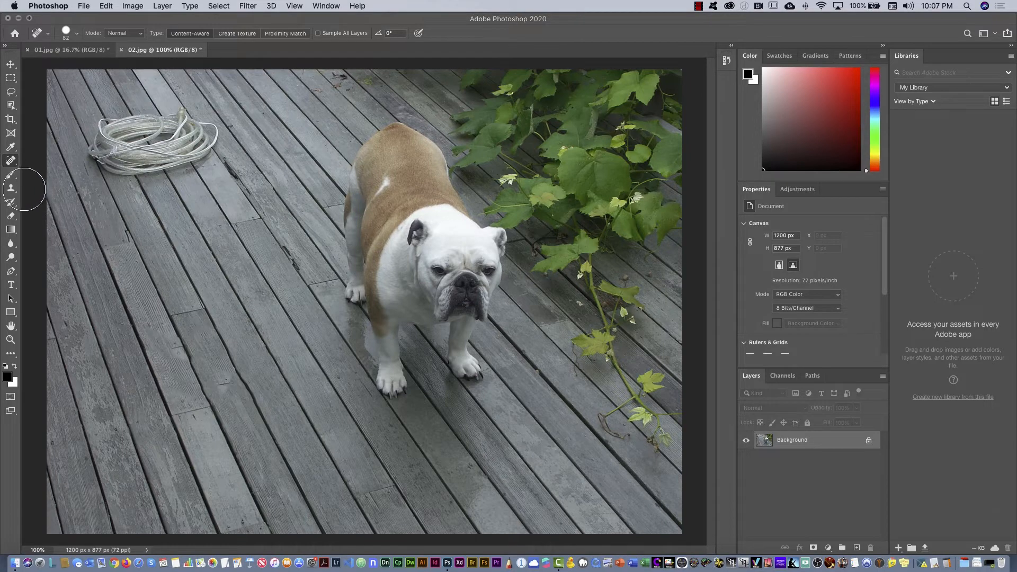
Choose the Clone Stamp tool and revert 01.jpg to its Open history state
drag(11, 190, 50, 191)
click(54, 187)
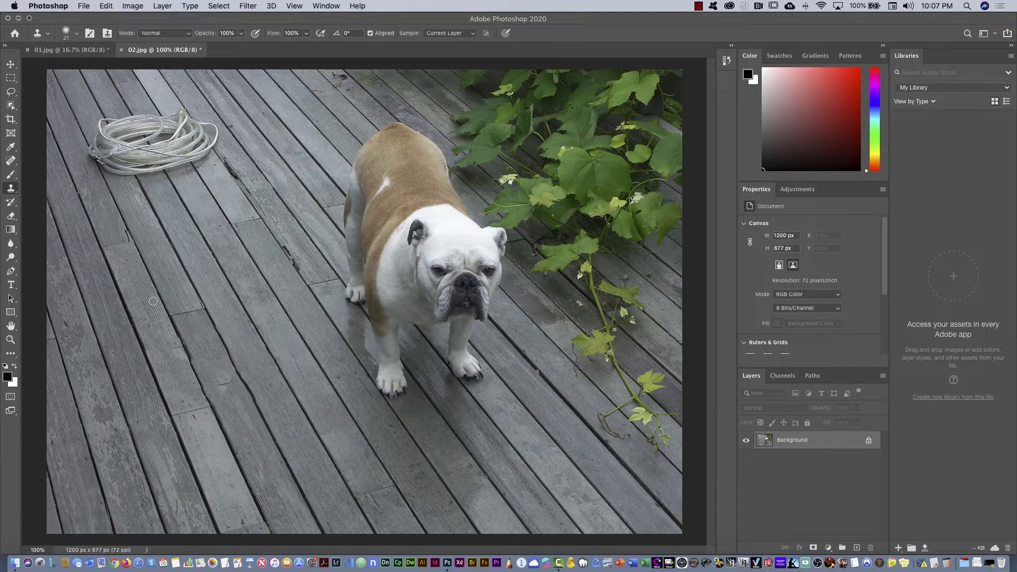
click(88, 51)
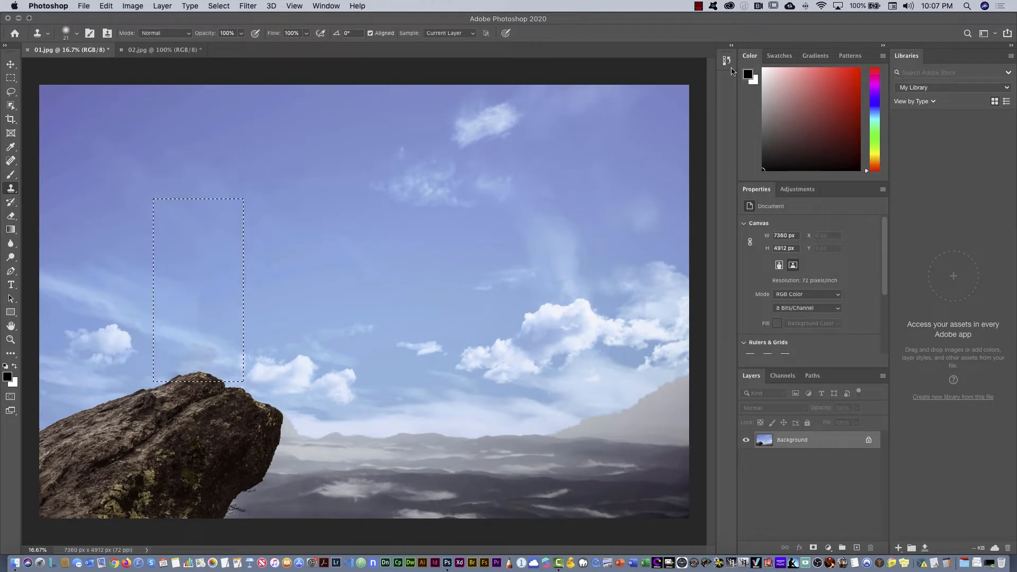
click(726, 61)
click(630, 80)
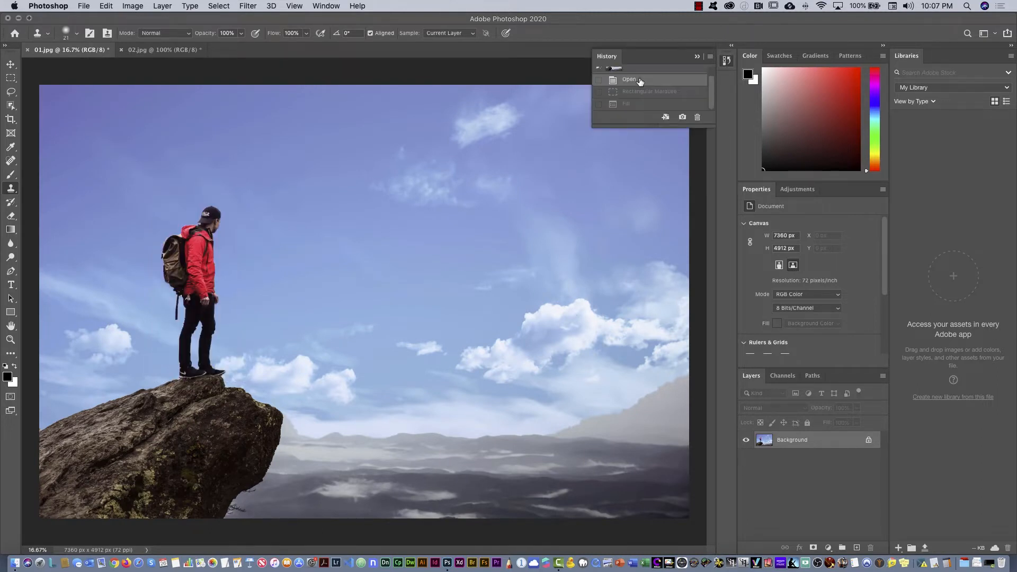
click(723, 63)
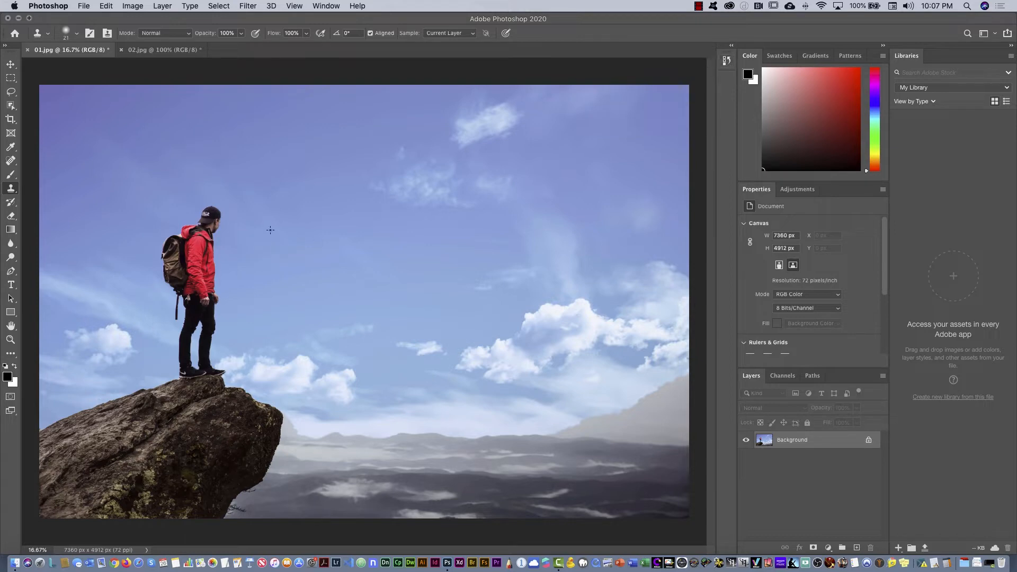
Clone the hiker and the rock beneath him into the area beside the original, using a 412 px Clone Stamp brush
click(76, 33)
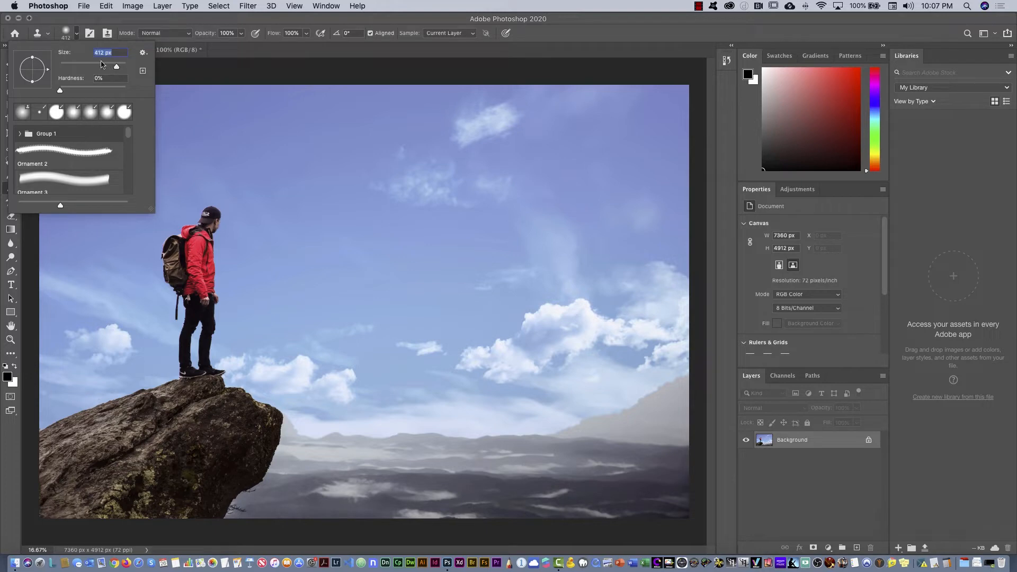
click(67, 35)
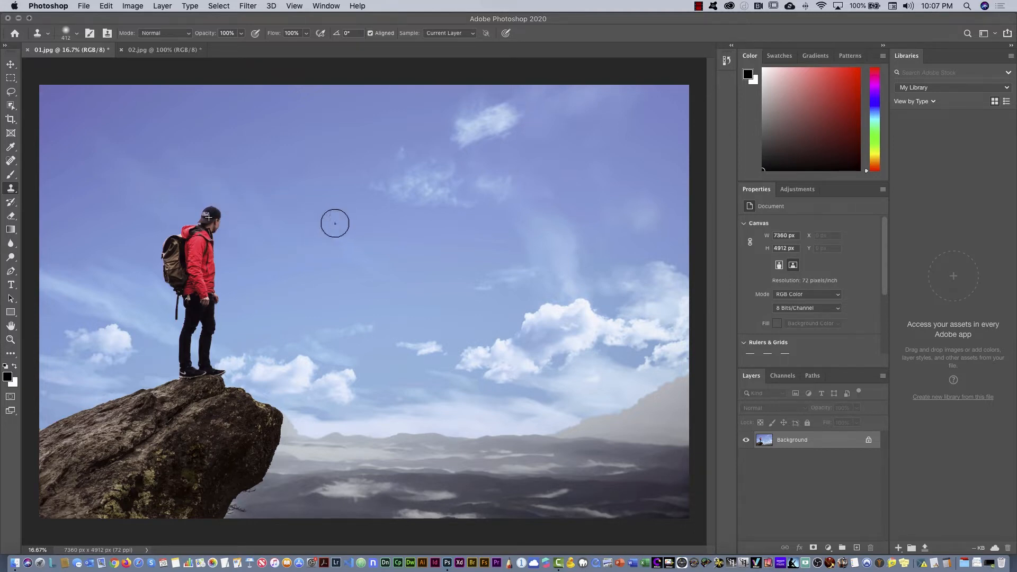
mouse_move(334, 223)
mouse_down()
mouse_move(332, 250)
mouse_move(347, 230)
mouse_move(328, 221)
mouse_move(318, 243)
mouse_move(333, 264)
mouse_move(342, 237)
mouse_move(315, 249)
mouse_move(320, 272)
mouse_move(336, 257)
mouse_move(325, 246)
mouse_move(309, 271)
mouse_move(325, 282)
mouse_move(331, 262)
mouse_move(306, 262)
mouse_move(310, 282)
mouse_move(312, 249)
mouse_move(293, 284)
mouse_move(303, 276)
mouse_move(299, 317)
mouse_move(301, 301)
mouse_move(314, 298)
mouse_move(313, 331)
mouse_move(327, 300)
mouse_move(333, 329)
mouse_move(334, 299)
mouse_move(328, 365)
mouse_move(322, 342)
mouse_move(311, 348)
mouse_move(300, 397)
mouse_move(332, 375)
mouse_move(349, 392)
mouse_move(339, 418)
mouse_move(289, 405)
mouse_move(298, 391)
mouse_move(267, 418)
mouse_move(288, 431)
mouse_move(283, 445)
mouse_move(300, 475)
mouse_move(280, 508)
mouse_move(251, 521)
mouse_move(261, 475)
mouse_move(241, 482)
mouse_move(238, 466)
mouse_move(370, 407)
mouse_move(374, 428)
mouse_move(401, 426)
mouse_move(389, 477)
mouse_move(365, 501)
mouse_move(366, 440)
mouse_move(381, 450)
mouse_move(339, 461)
mouse_move(315, 518)
mouse_up()
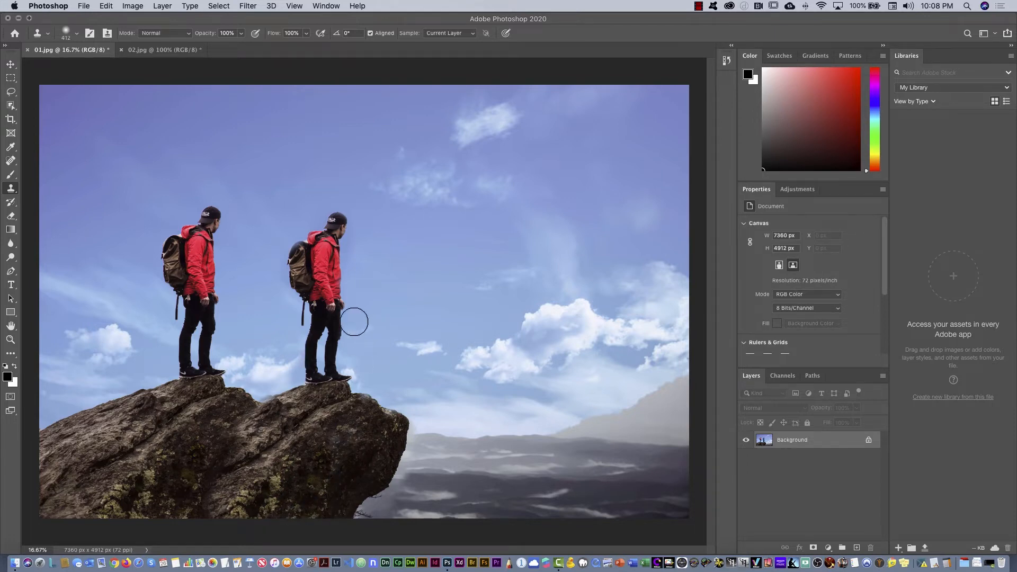
In 02.jpg, repair the distorted plank gaps where the broom was by cloning clean board edges with a brush of about 40 px
click(157, 52)
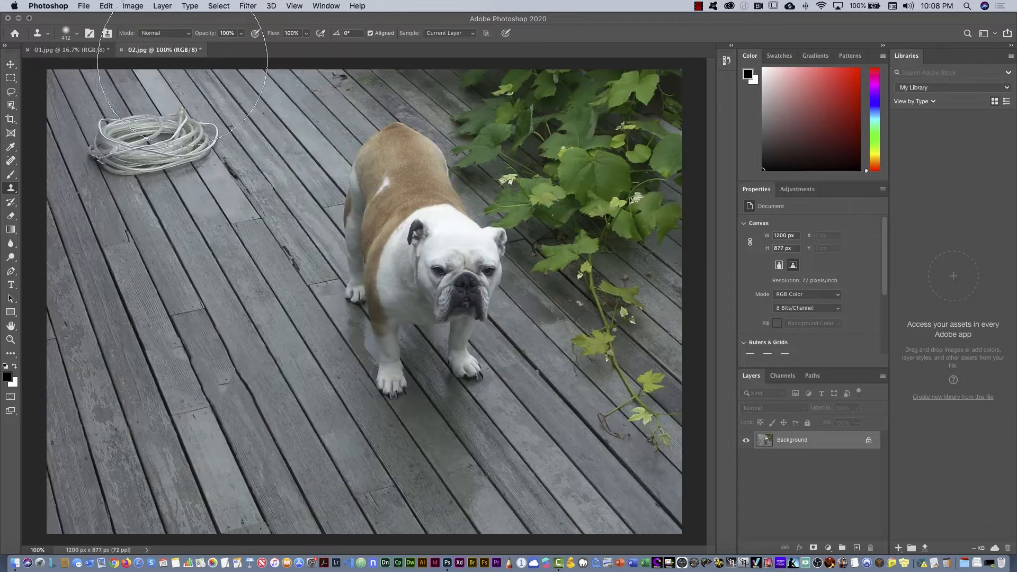
mouse_move(356, 336)
mouse_down()
mouse_move(333, 323)
mouse_move(302, 291)
mouse_up()
click(68, 37)
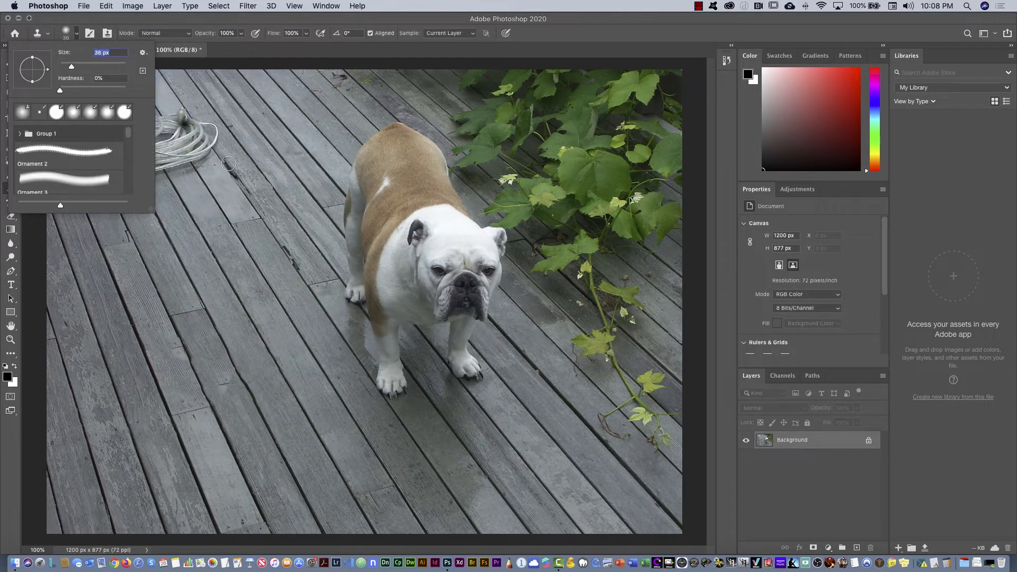
click(69, 38)
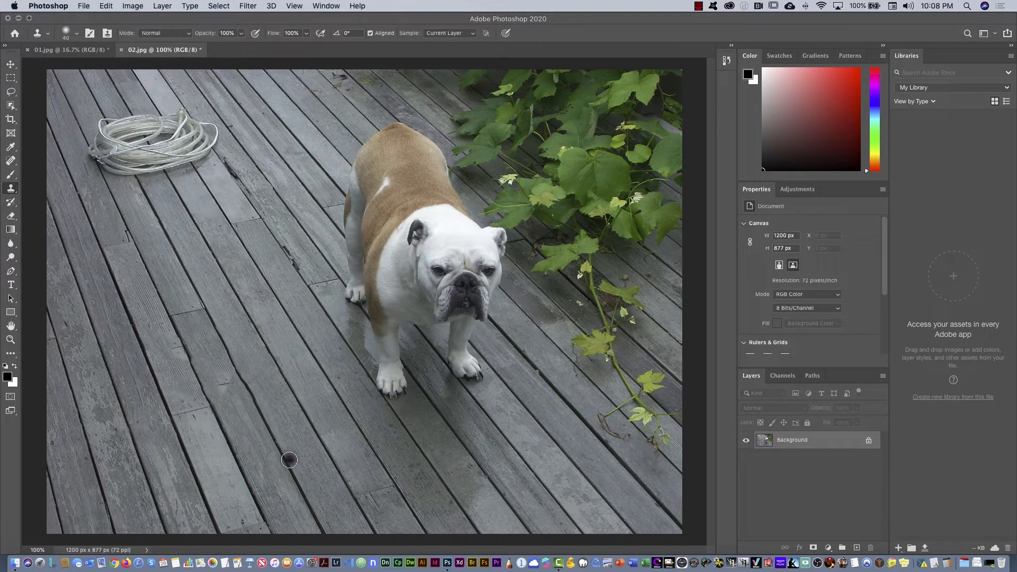
alt+click(289, 460)
drag(254, 398, 211, 320)
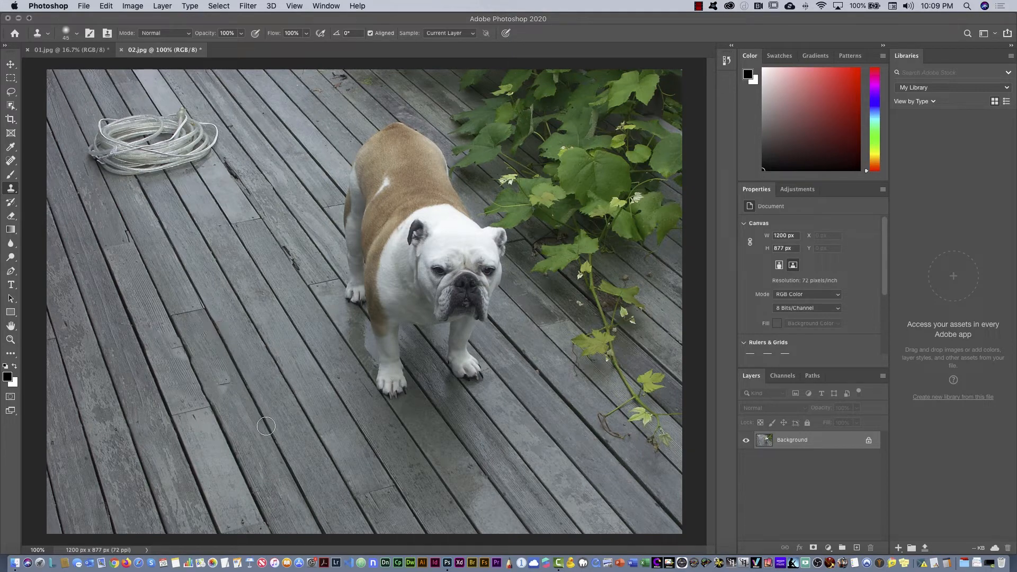
mouse_move(216, 417)
mouse_down()
mouse_move(213, 405)
mouse_move(216, 416)
mouse_up()
alt+click(236, 451)
mouse_move(212, 406)
mouse_down()
mouse_move(190, 356)
mouse_move(197, 369)
mouse_up()
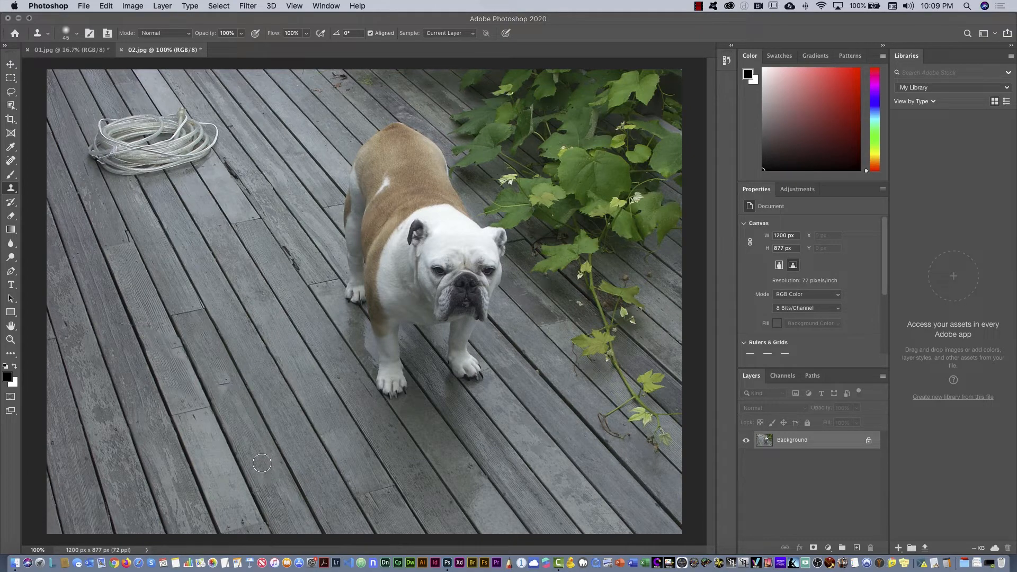
Hide Photoshop and open 03.jpeg from the desktop
key(super+h)
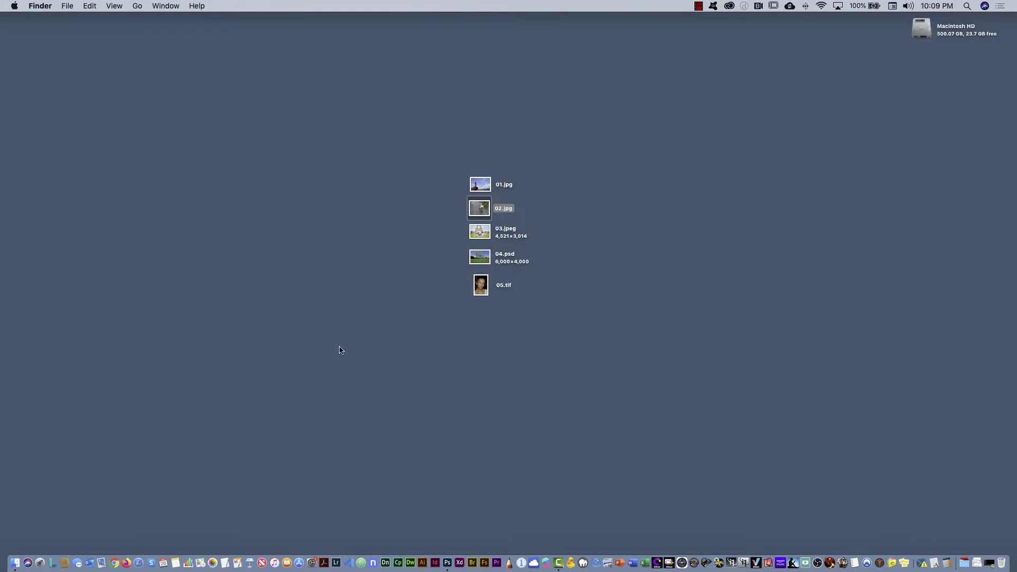
click(481, 234)
double_click(481, 235)
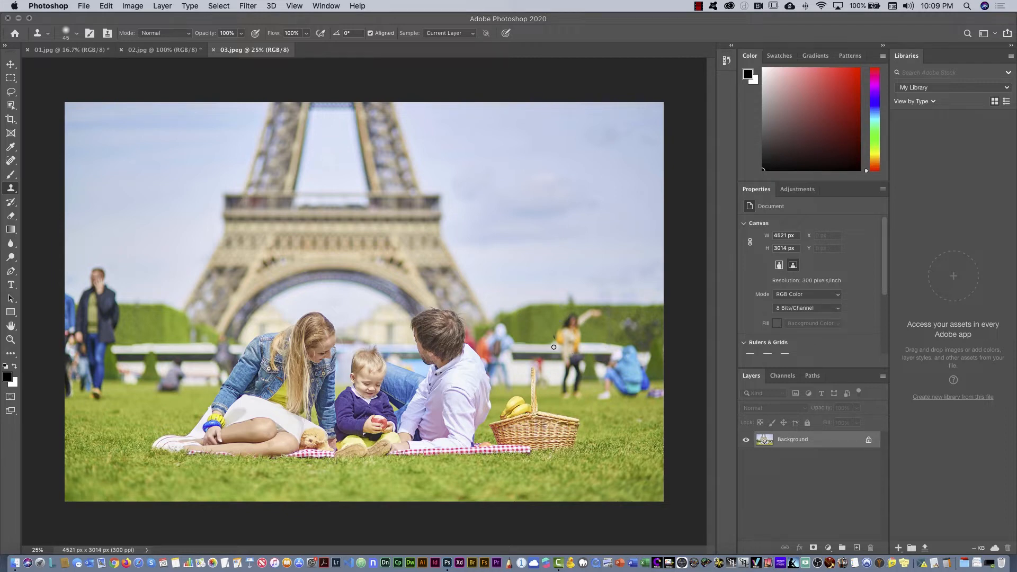
Draw a freehand lasso selection around the background woman with the raised arm behind the picnic basket
click(11, 94)
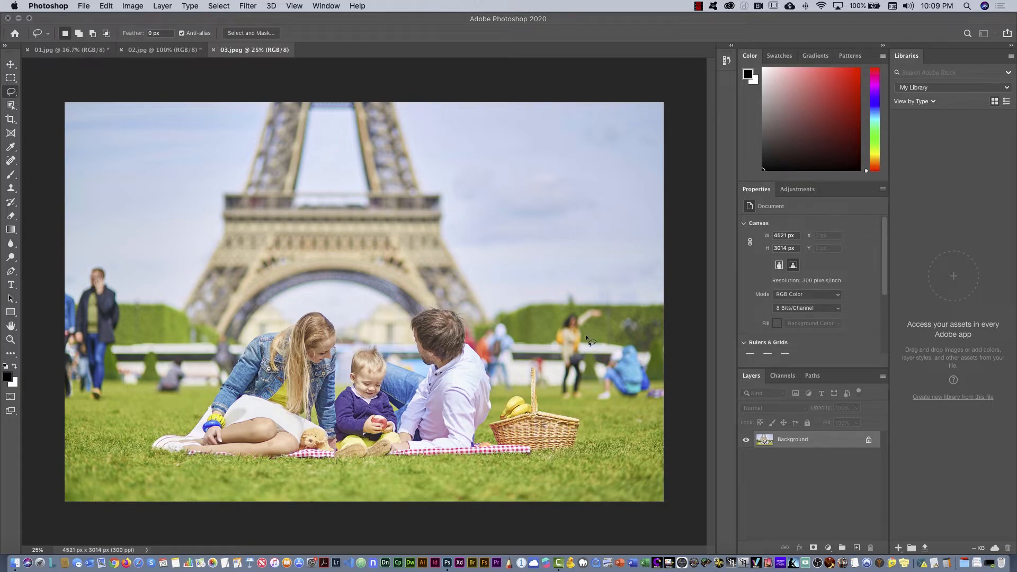
drag(607, 307, 568, 306)
mouse_move(552, 349)
mouse_down()
mouse_move(563, 405)
mouse_move(586, 400)
mouse_move(587, 335)
mouse_up()
Try to remove the lassoed woman with a regular Content-Aware fill, inspect the area up close and undo the fill
click(106, 6)
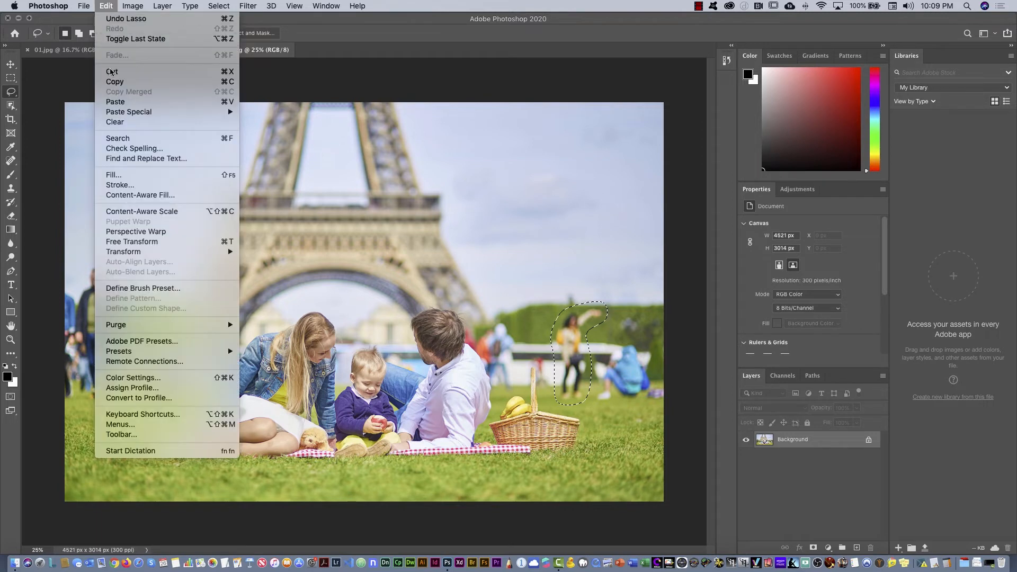
click(127, 174)
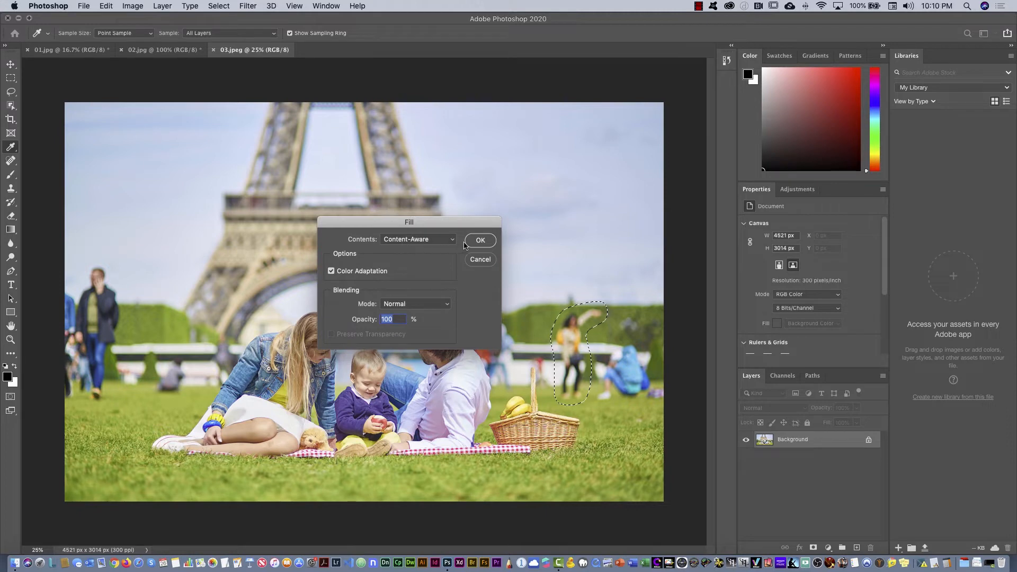
click(480, 241)
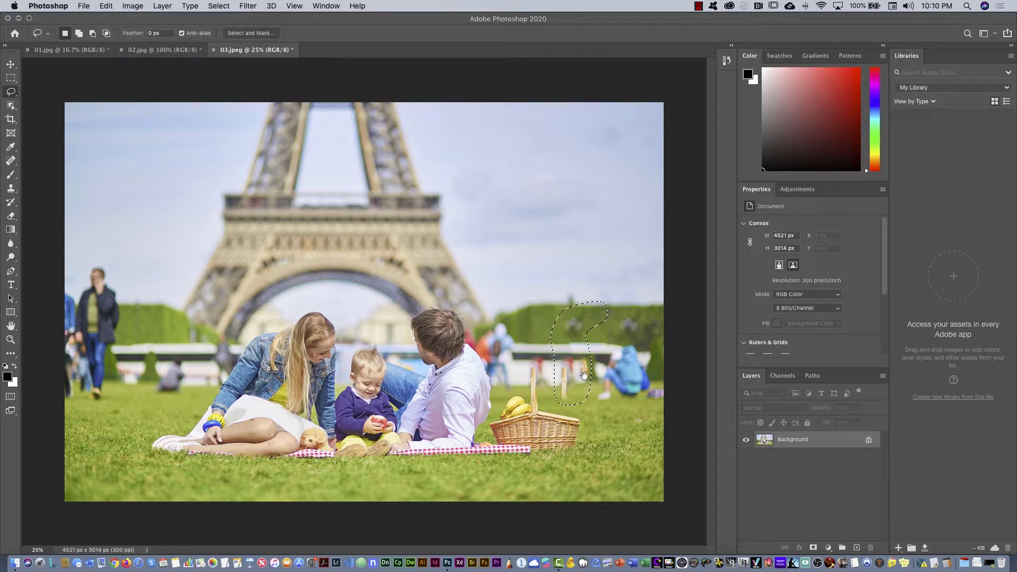
scroll(584, 375, up, 5)
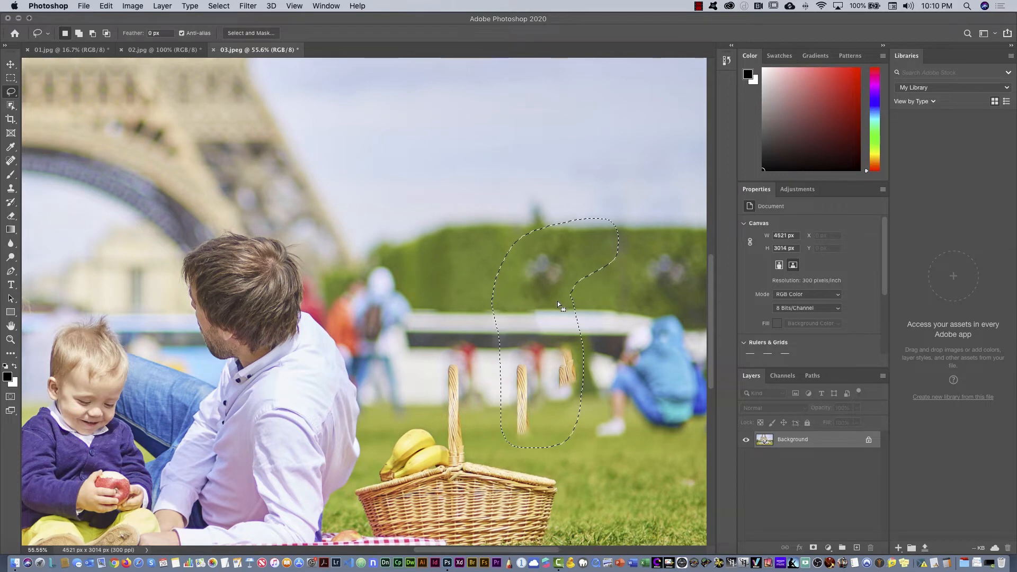
key(super+z)
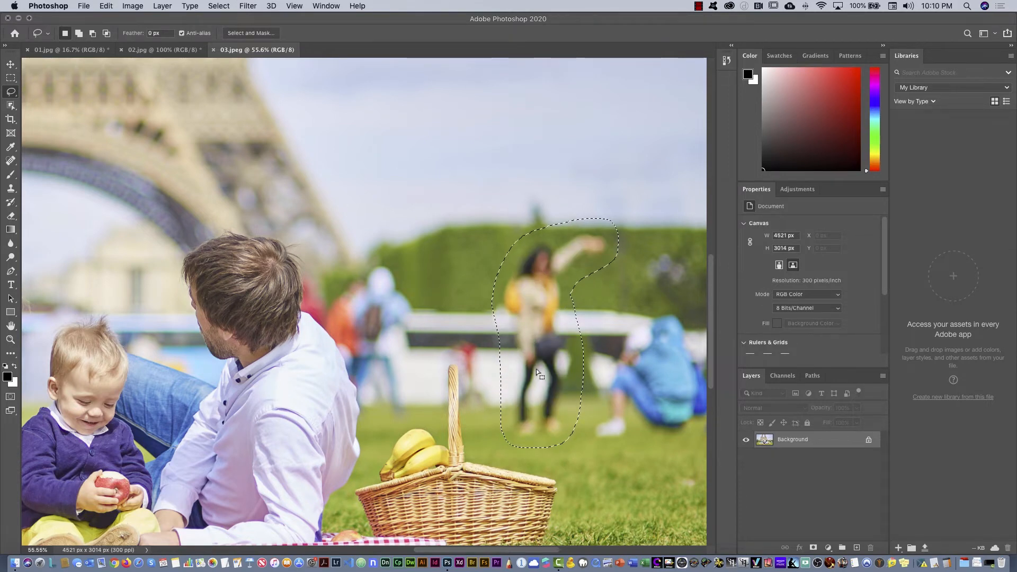
Open the Content-Aware Fill workspace for the selected woman in the yellow bag straps behind the picnic basket
click(106, 7)
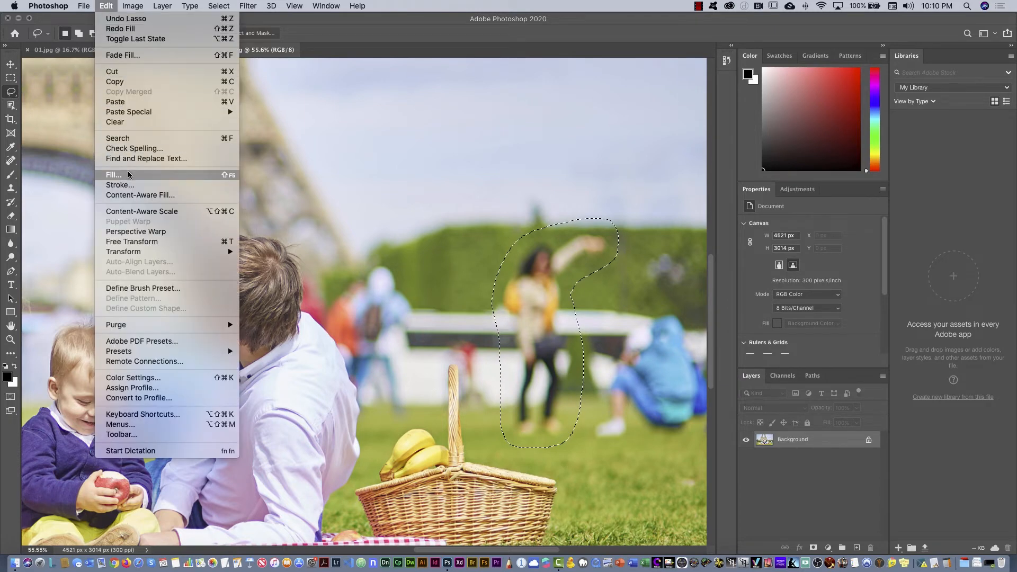
click(140, 196)
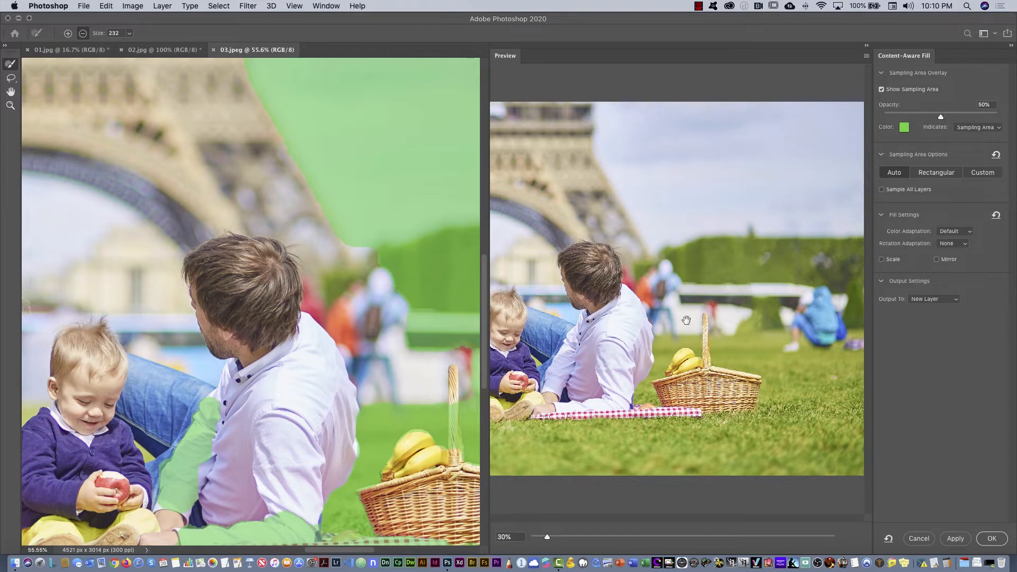
drag(401, 313, 195, 281)
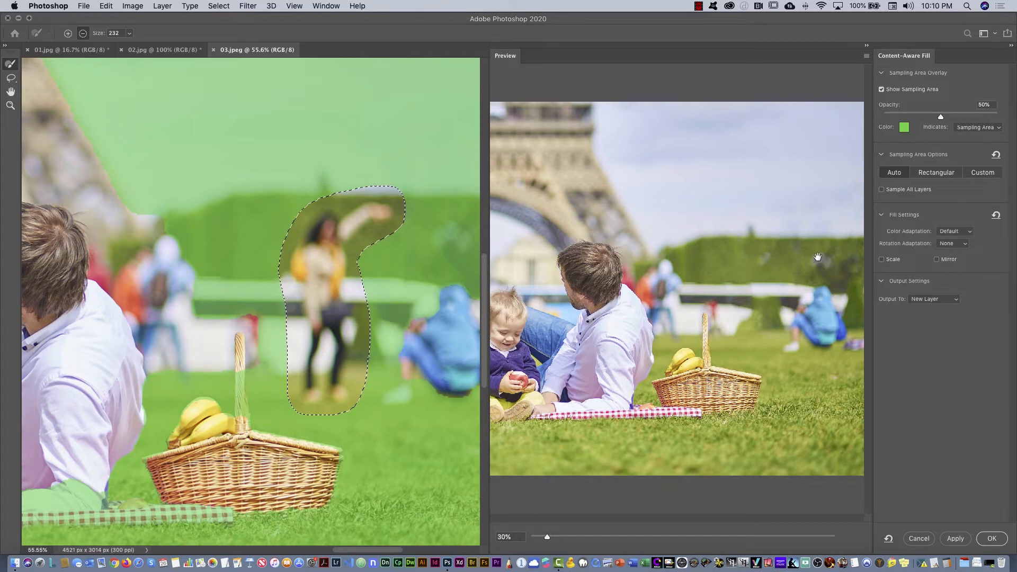
drag(403, 270, 324, 269)
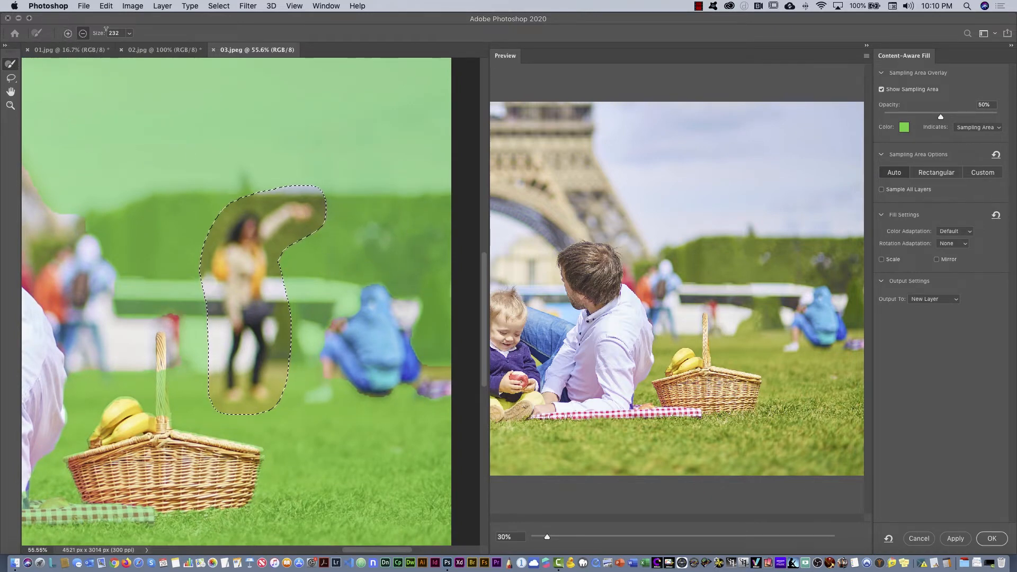
With the sampling brush at 85 px, exclude the dark spot in the hedge and the basket handle from the sampling area
drag(129, 38, 97, 35)
mouse_move(373, 227)
mouse_down()
mouse_move(360, 242)
mouse_move(368, 229)
mouse_move(389, 243)
mouse_move(380, 229)
mouse_move(368, 236)
mouse_up()
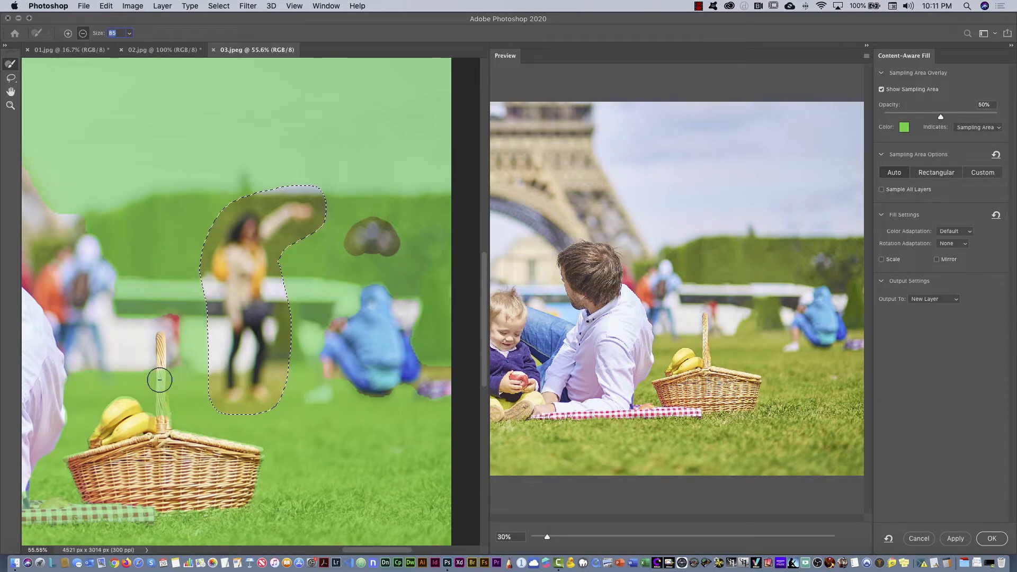
mouse_move(159, 380)
mouse_down()
mouse_move(161, 367)
mouse_move(168, 425)
mouse_up()
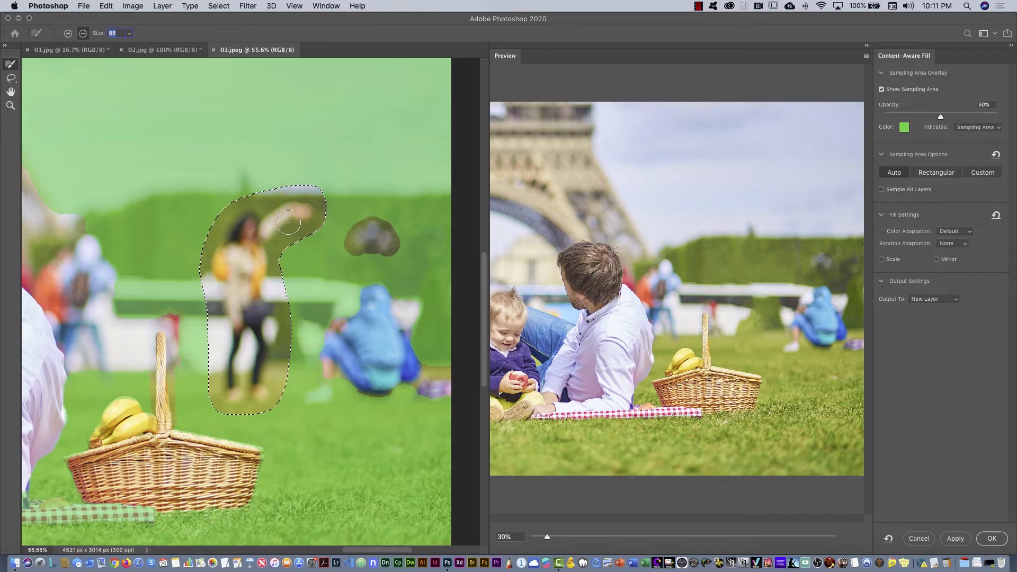
Change the sampling overlay color to magenta (d0447c) and apply the Content-Aware fill to a new layer
click(11, 105)
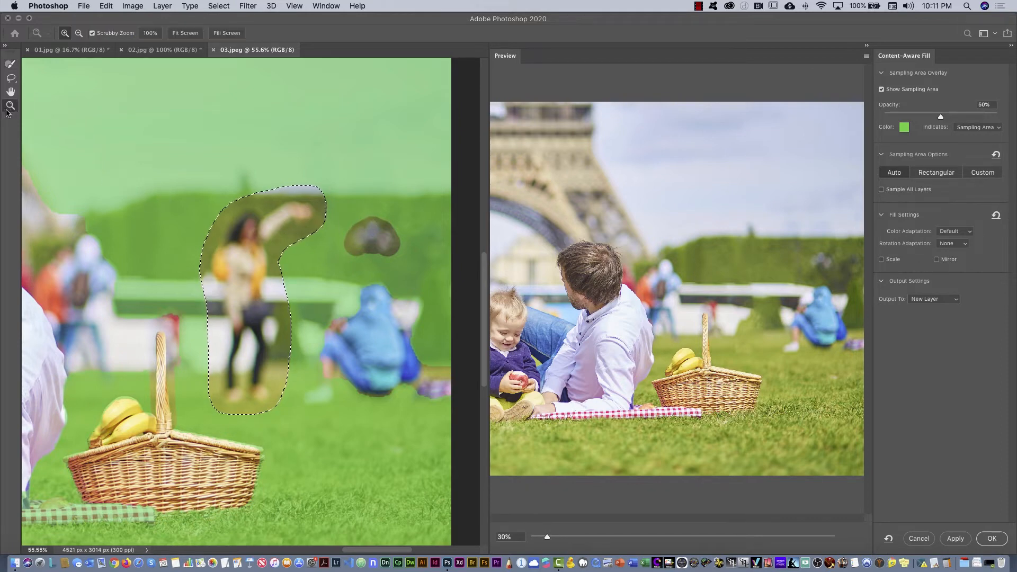
click(79, 34)
click(286, 250)
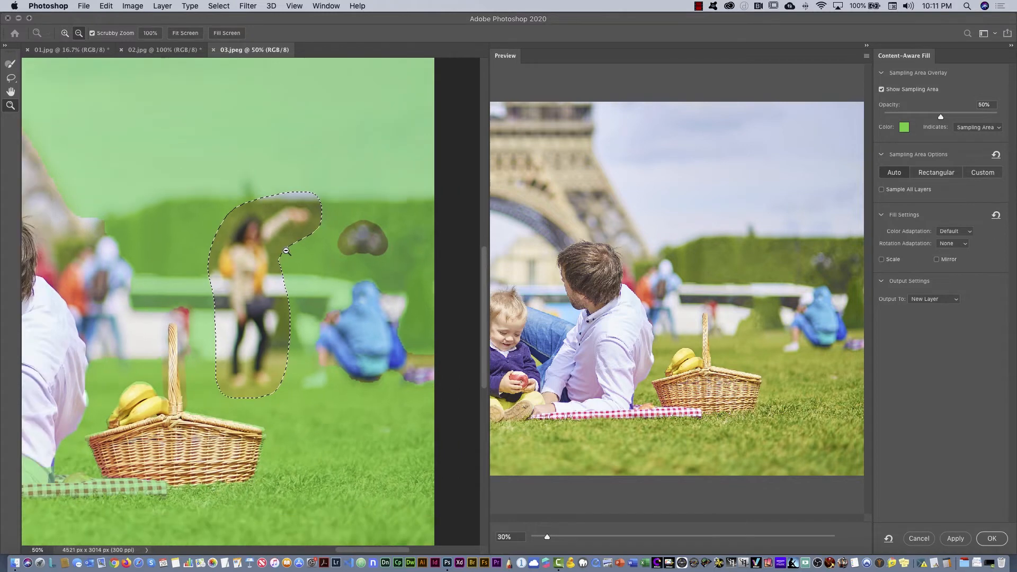
click(286, 254)
click(276, 241)
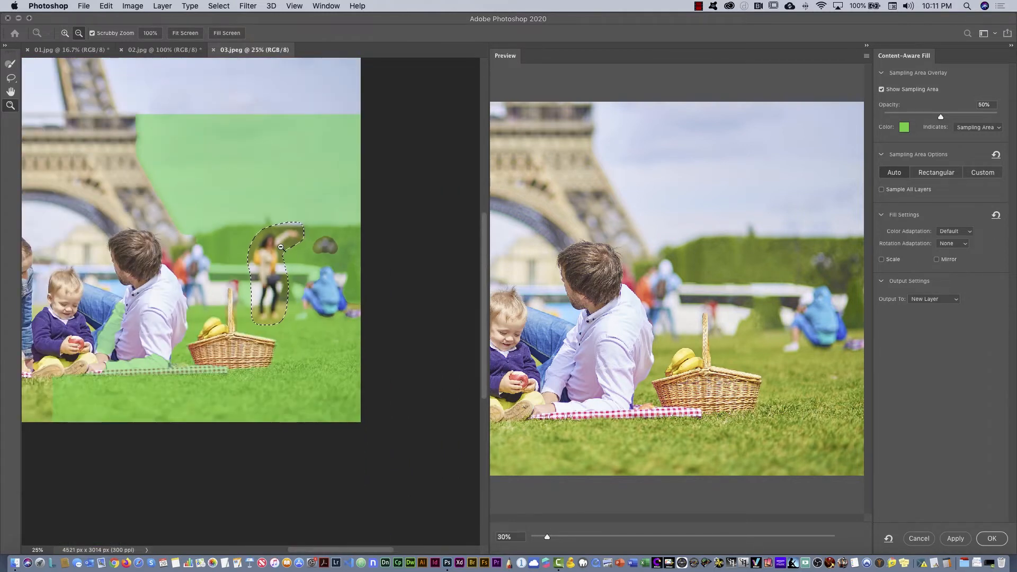
drag(271, 234, 347, 249)
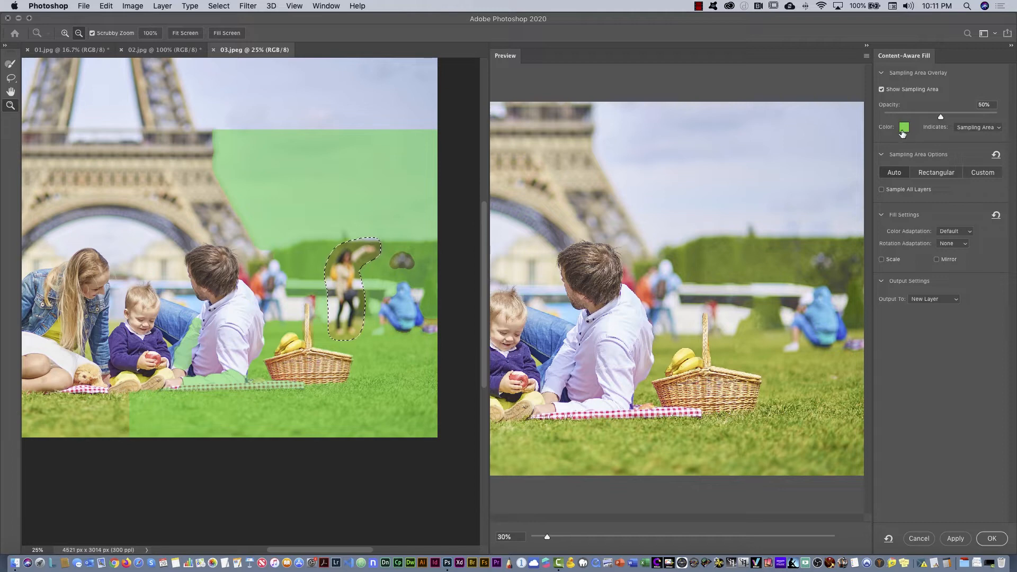
click(882, 74)
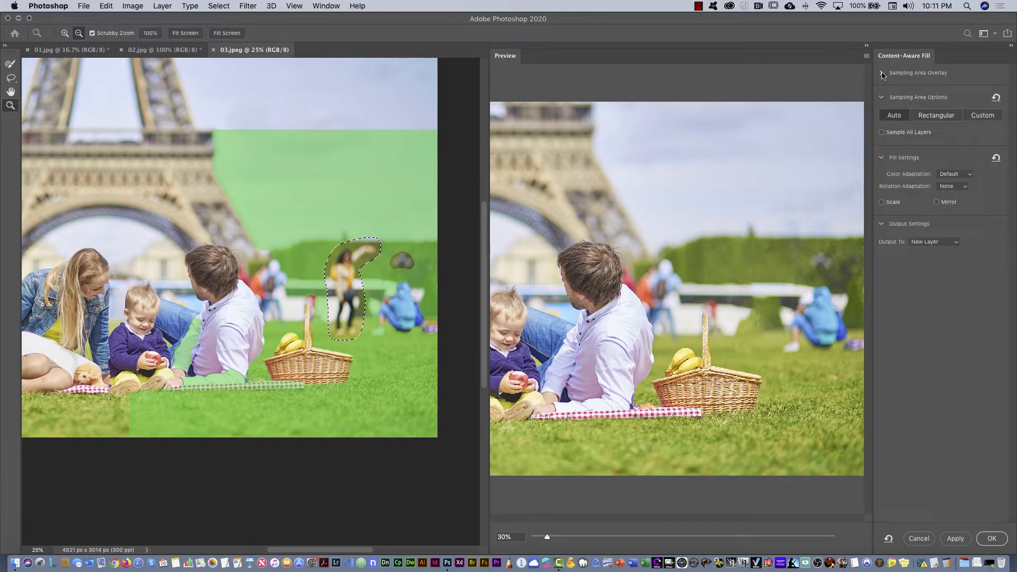
click(882, 73)
click(905, 128)
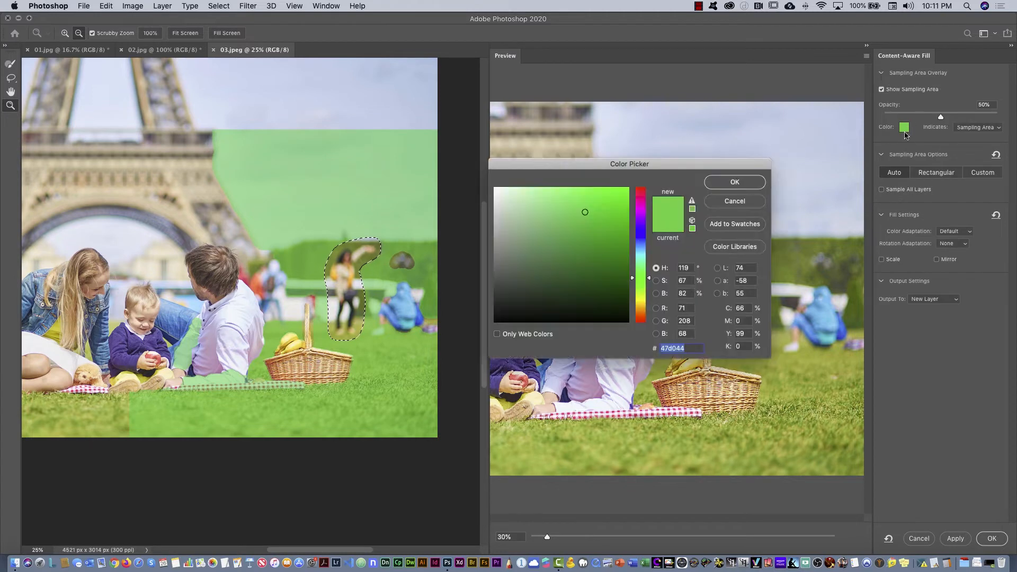
click(642, 197)
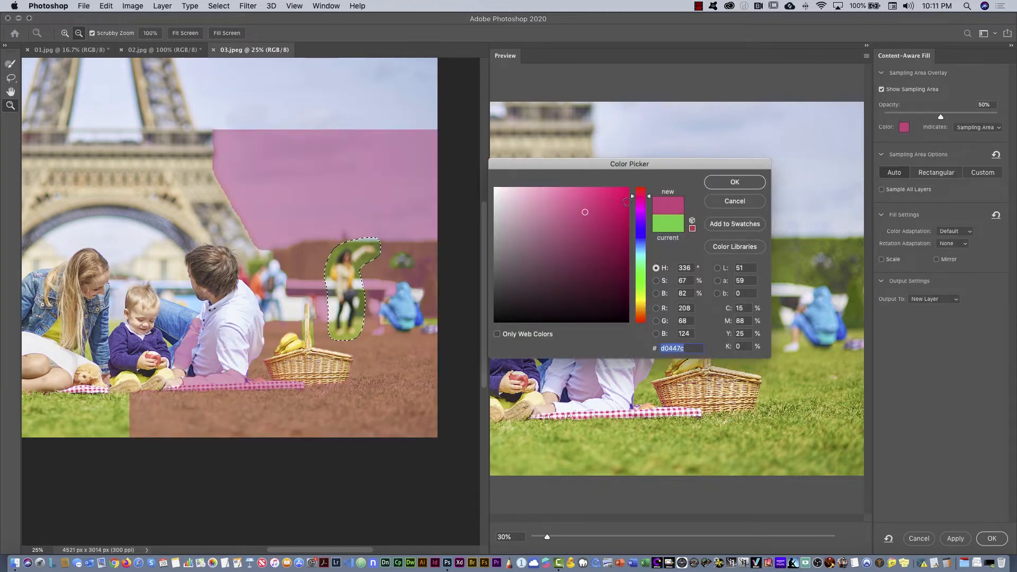
click(722, 185)
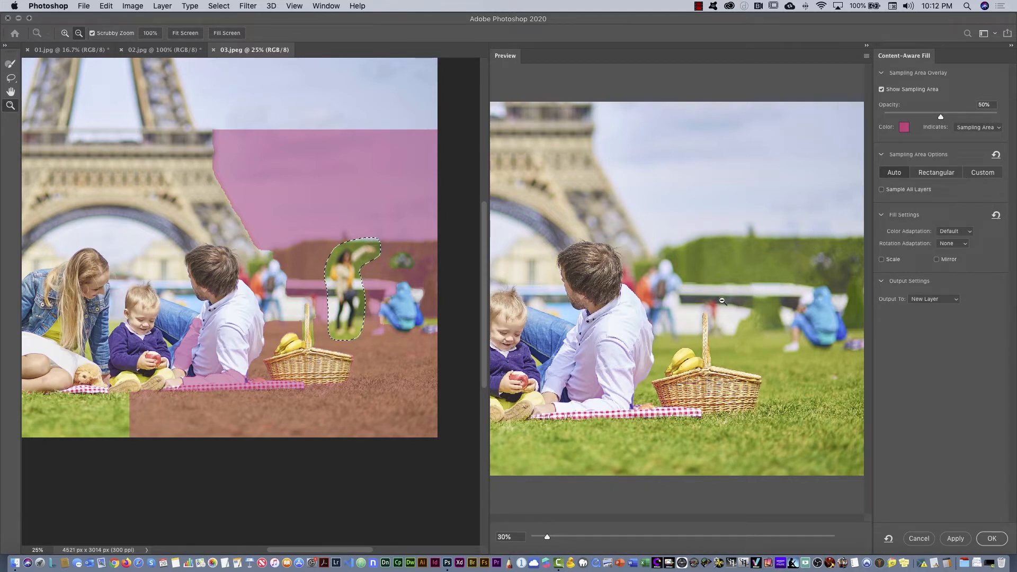
click(989, 538)
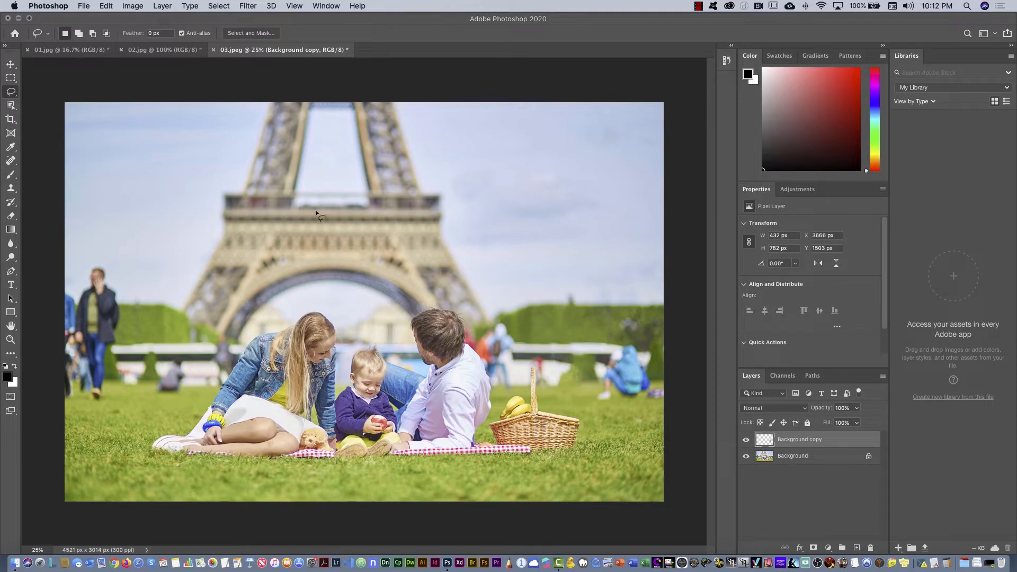
Hide Photoshop and open 04.psd from the desktop
key(super+h)
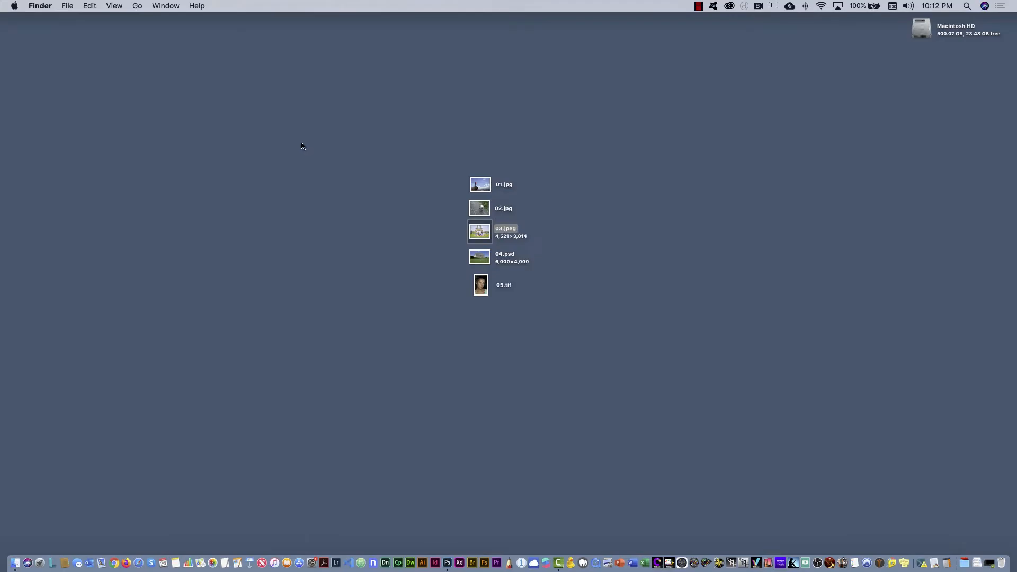
double_click(486, 263)
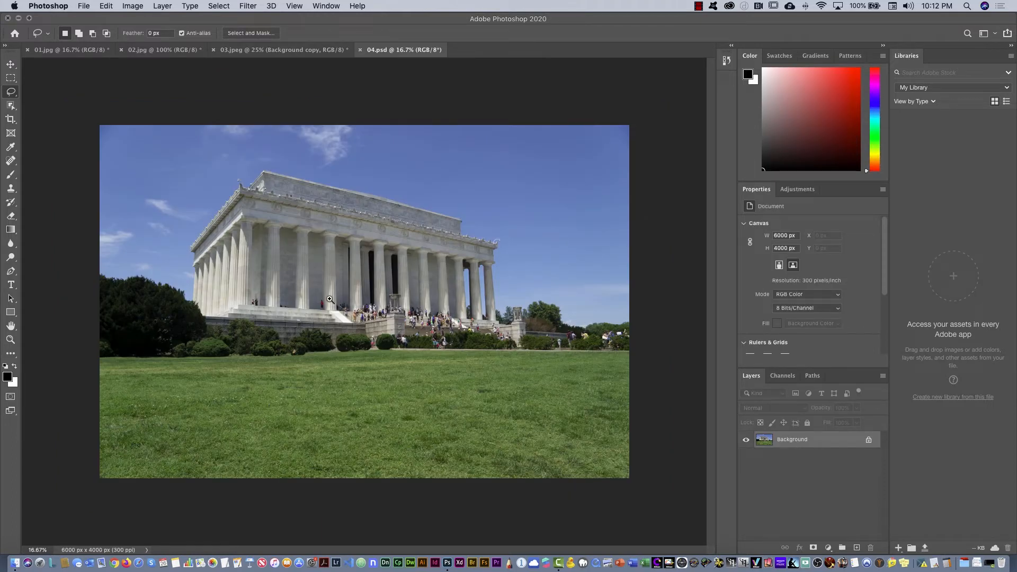
drag(320, 304, 550, 296)
Remove the man in the red shirt between the columns using the Spot Healing Brush at 29 px in Content-Aware mode
key(j)
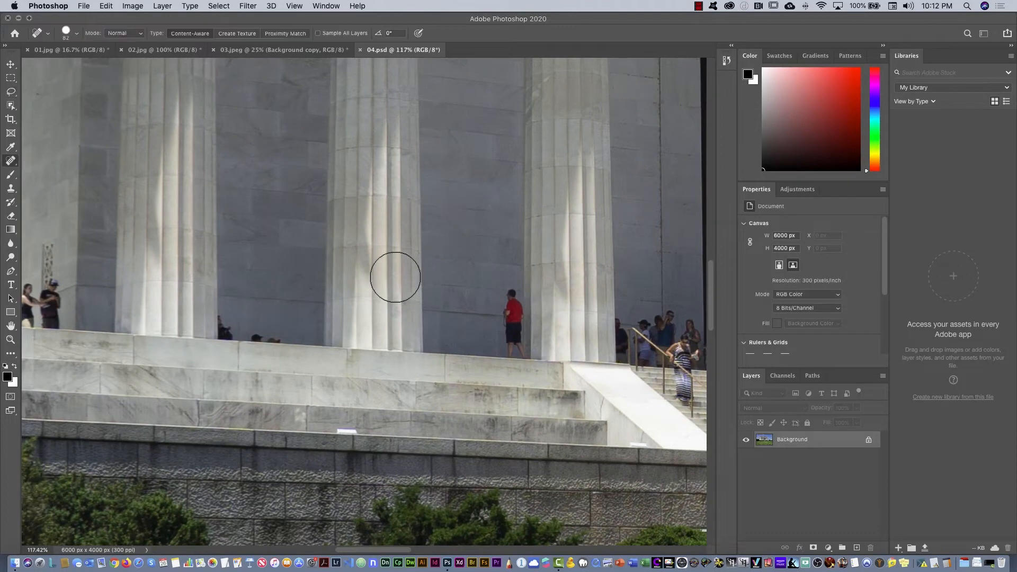
right_click(12, 162)
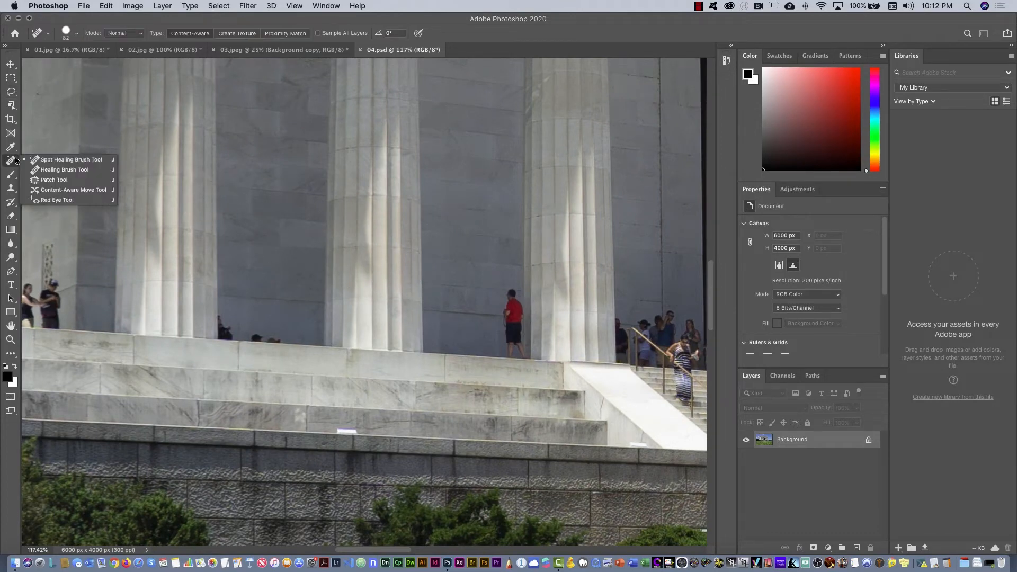
click(58, 161)
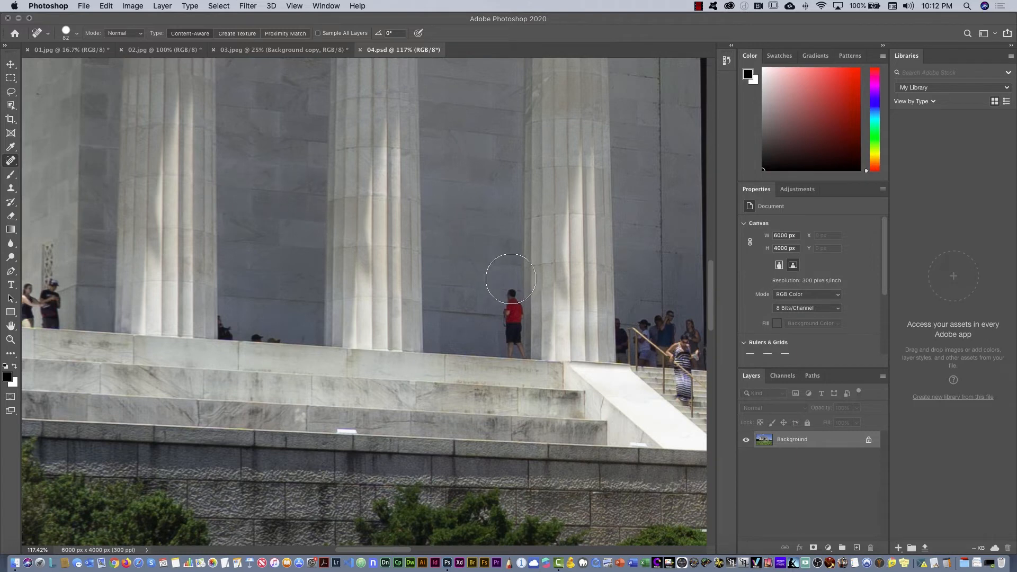
click(73, 37)
drag(72, 62, 38, 64)
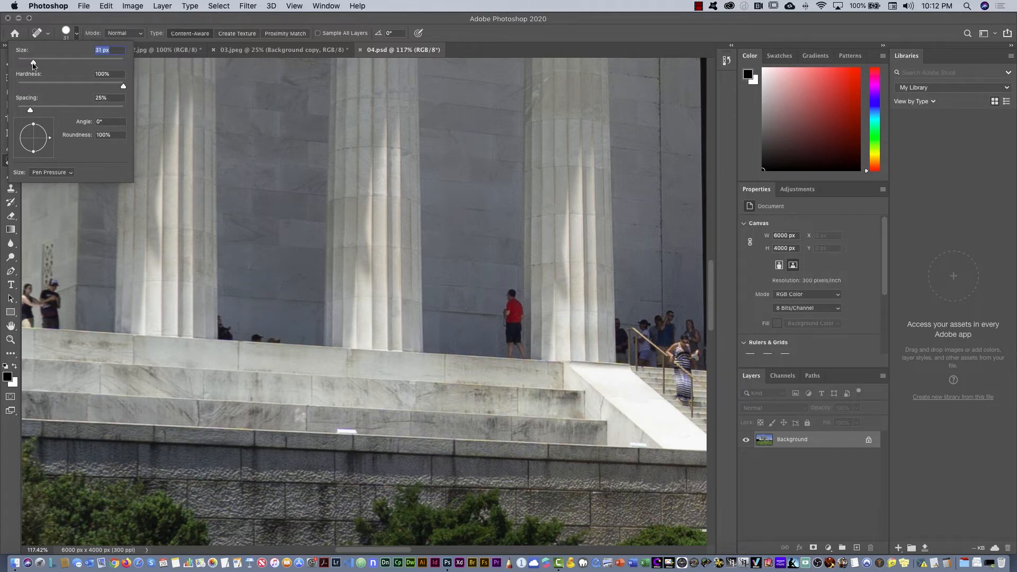
click(73, 35)
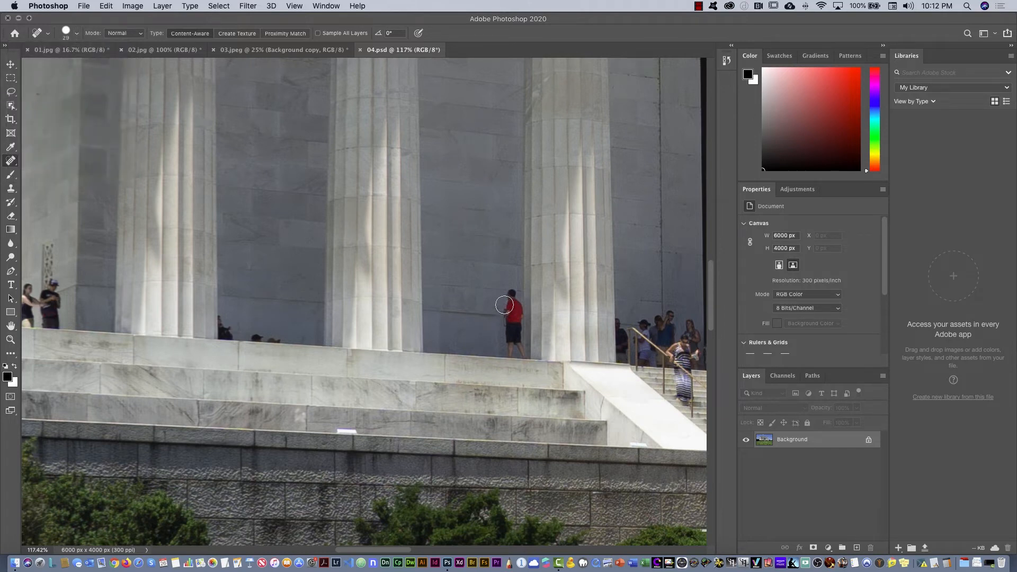
mouse_move(513, 293)
mouse_down()
mouse_move(515, 332)
mouse_move(508, 310)
mouse_move(507, 337)
mouse_move(520, 355)
mouse_move(516, 306)
mouse_up()
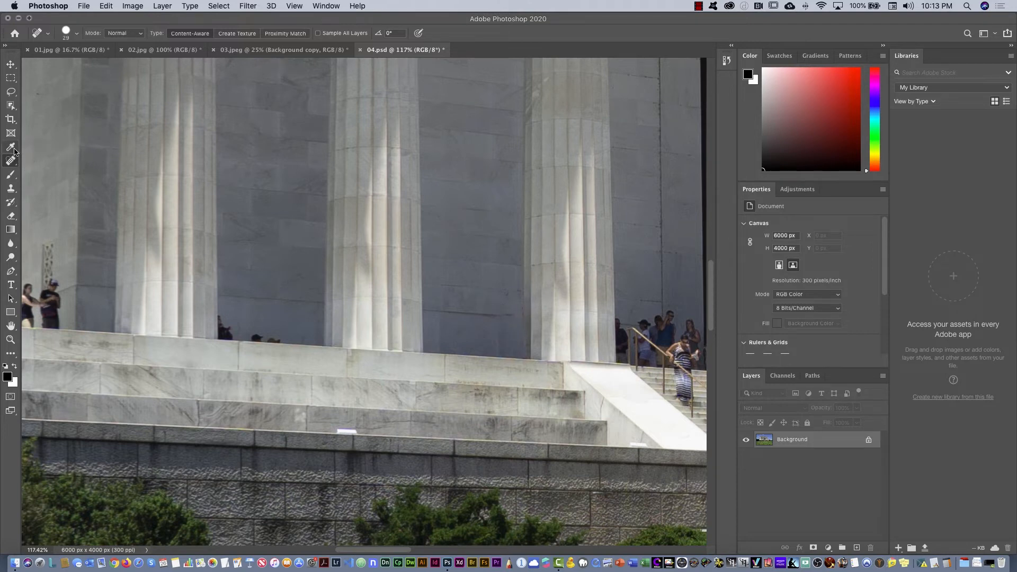
Use the Clone Stamp to clean up the wall joint where the man in the red shirt stood
click(10, 188)
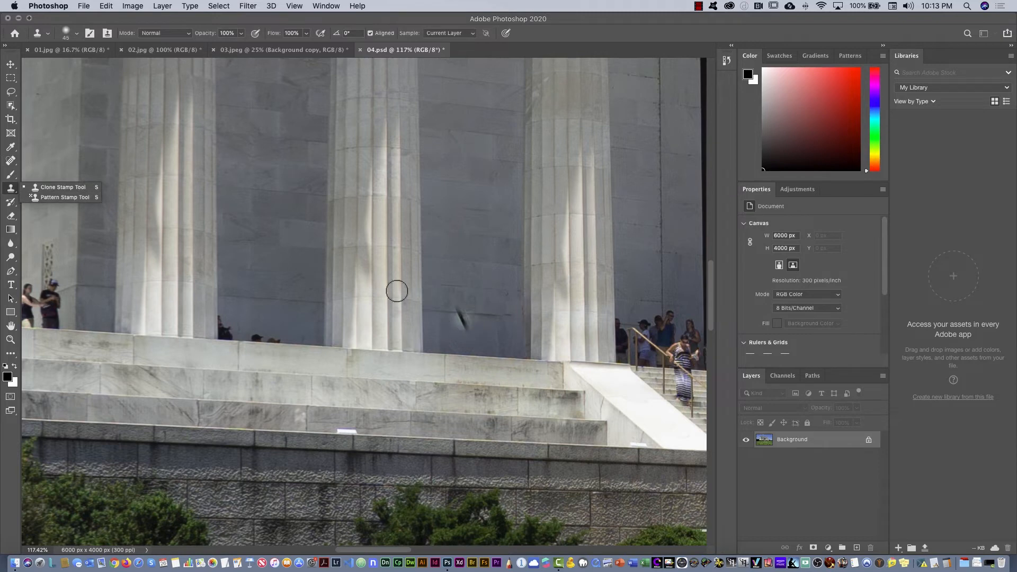
click(36, 189)
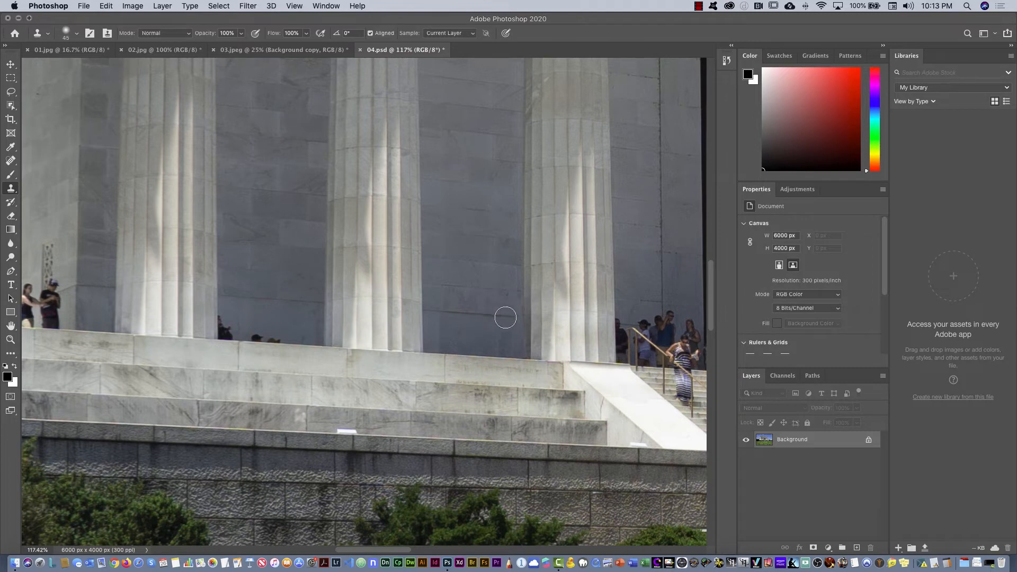
drag(507, 318, 511, 318)
mouse_move(506, 316)
mouse_down()
mouse_move(488, 313)
mouse_move(520, 316)
mouse_up()
Clone clean wall and ledge edge over the low dark heads between the next two columns
drag(375, 300, 546, 290)
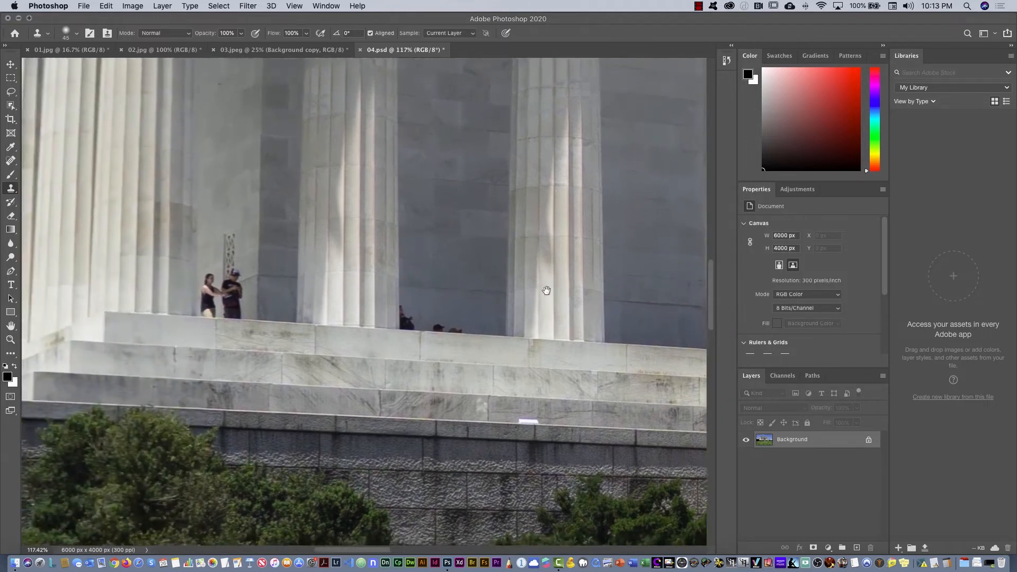
alt+click(486, 335)
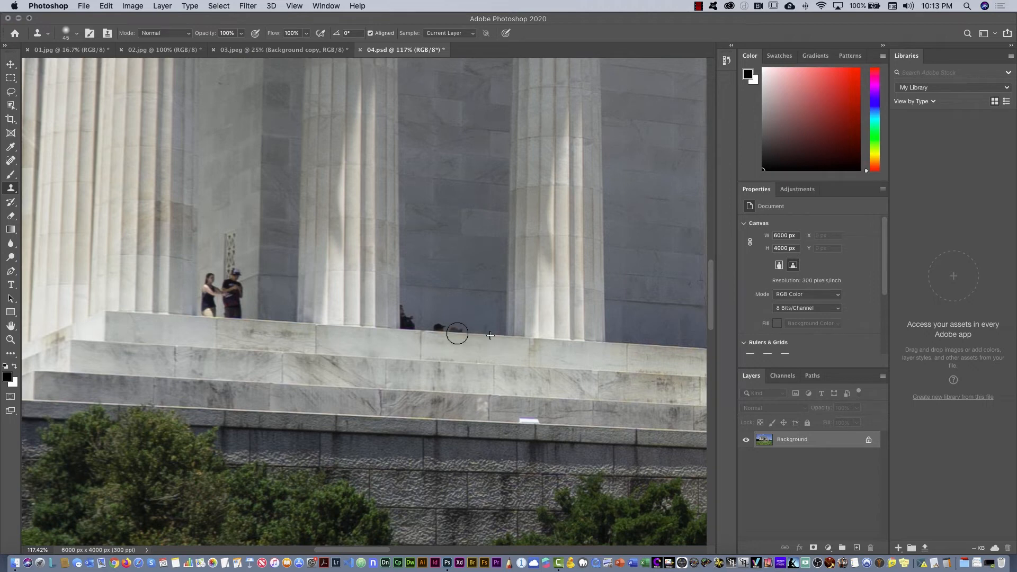
mouse_move(457, 334)
mouse_down()
mouse_move(426, 327)
mouse_move(435, 329)
mouse_up()
Look over the remaining people near the columns, on the staircase and around the bushes of the memorial
mouse_move(267, 292)
mouse_down()
mouse_move(473, 300)
mouse_move(223, 283)
mouse_up()
drag(552, 326, 300, 311)
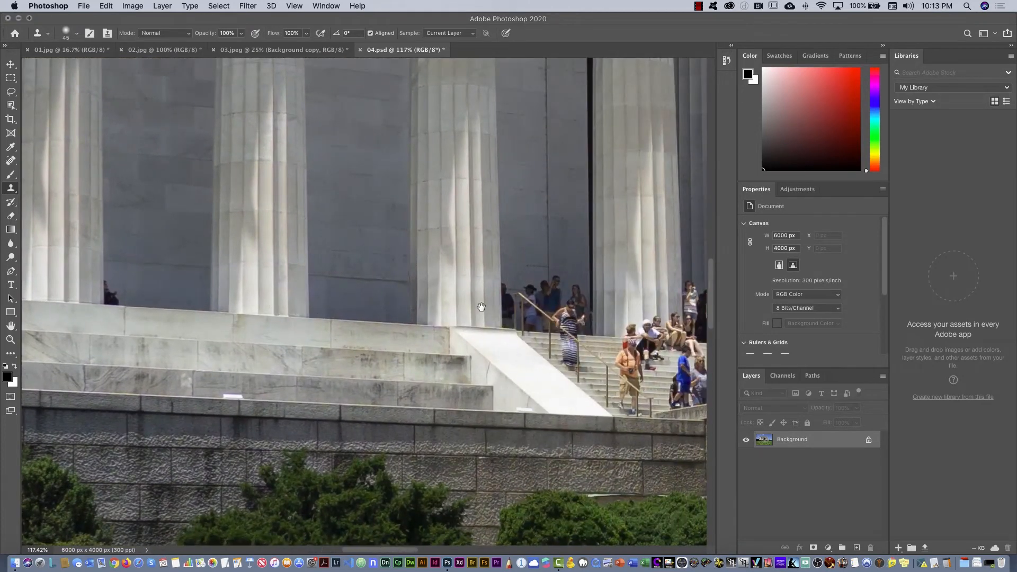
drag(481, 307, 358, 312)
drag(530, 328, 383, 293)
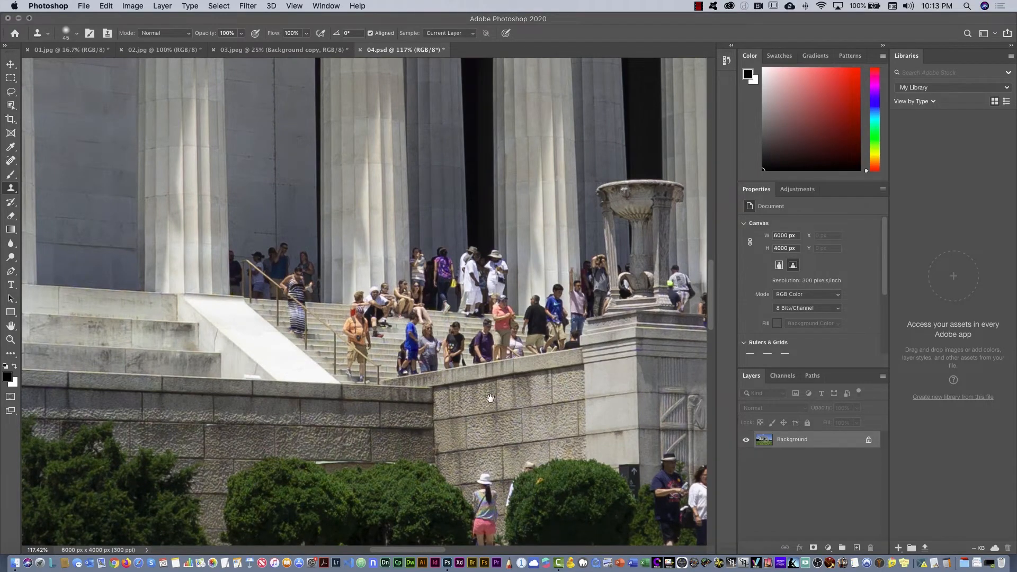
drag(491, 397, 495, 320)
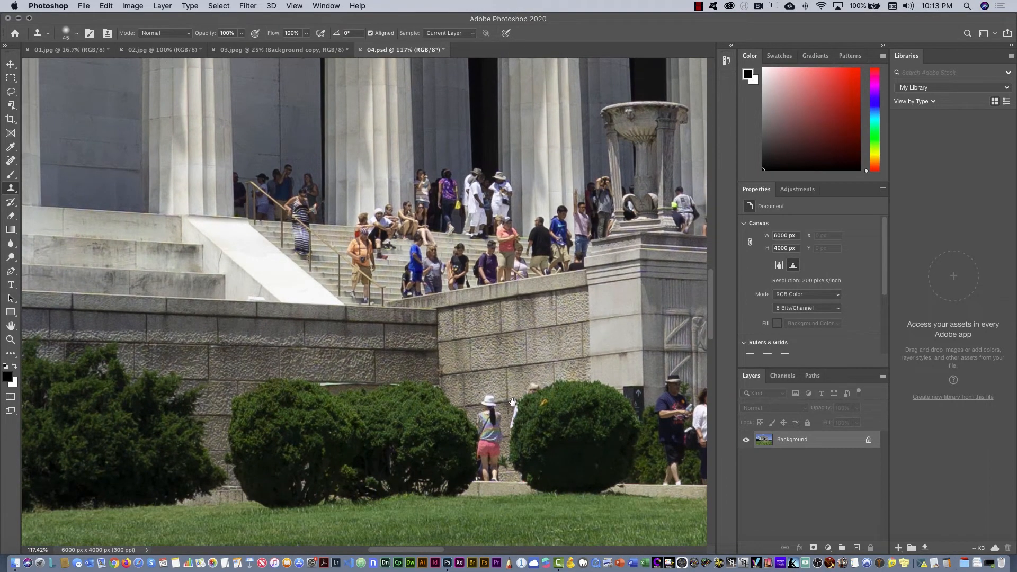
scroll(533, 322, down, 10)
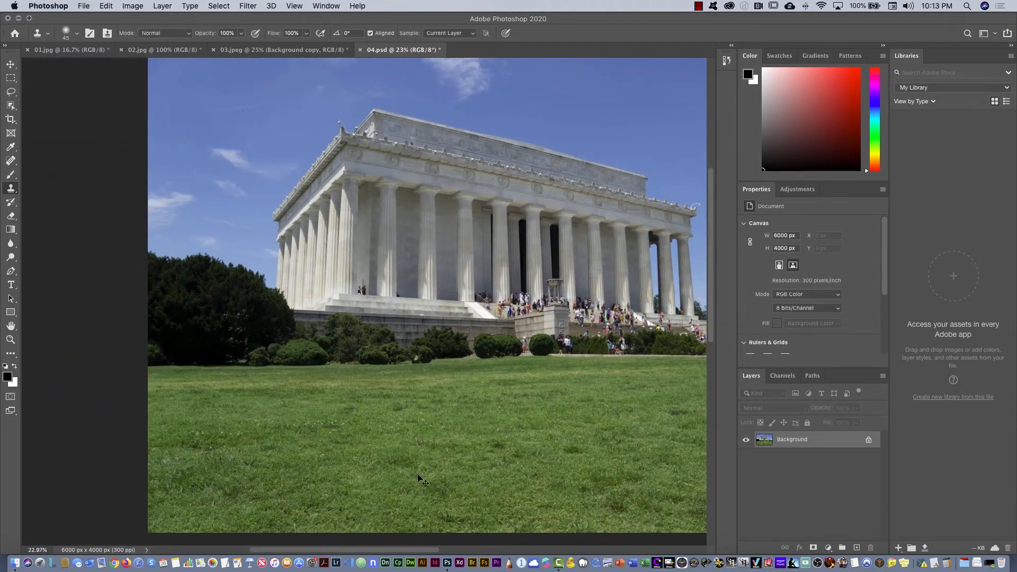
Hide Photoshop, open 05.tif from the desktop and bring the moles on the neck and chest into close view
key(super+h)
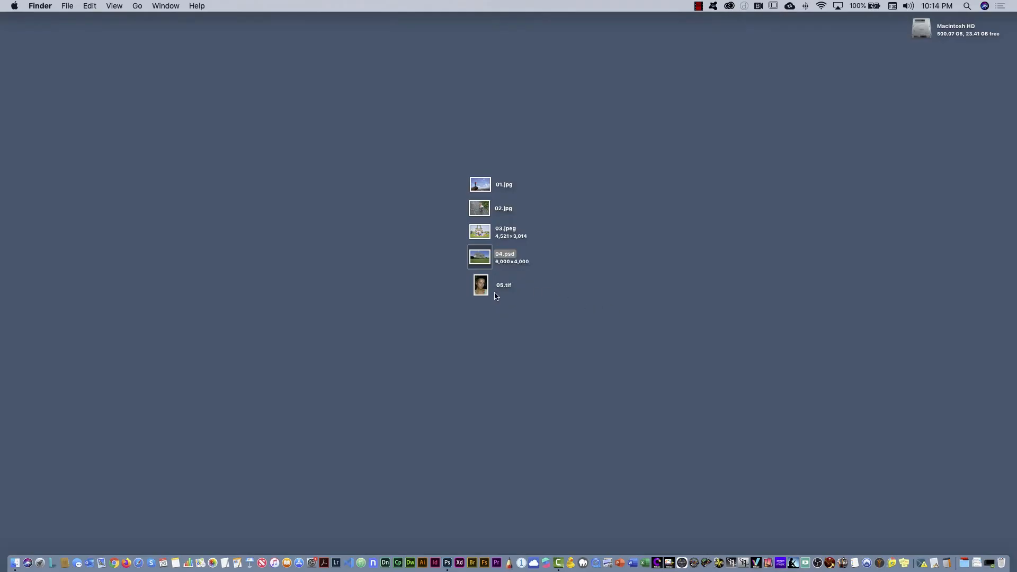
double_click(481, 286)
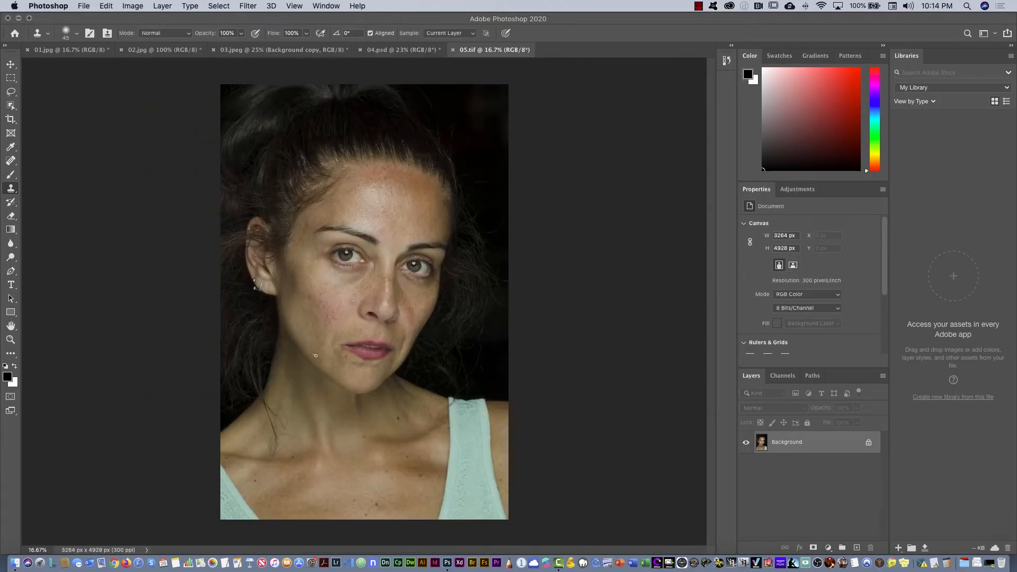
scroll(407, 437, up, 10)
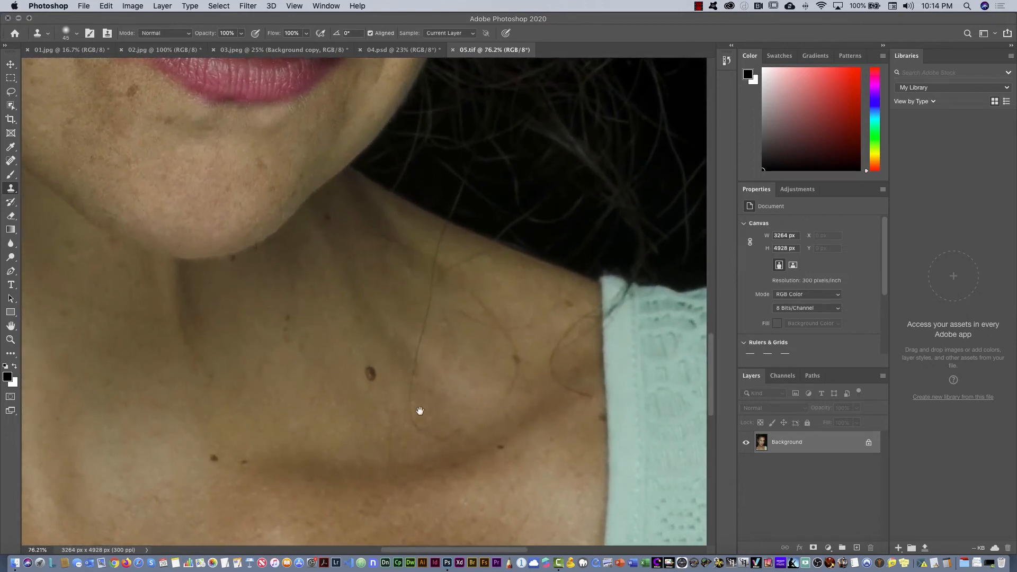
mouse_move(420, 411)
mouse_down()
mouse_move(479, 279)
mouse_move(538, 240)
mouse_up()
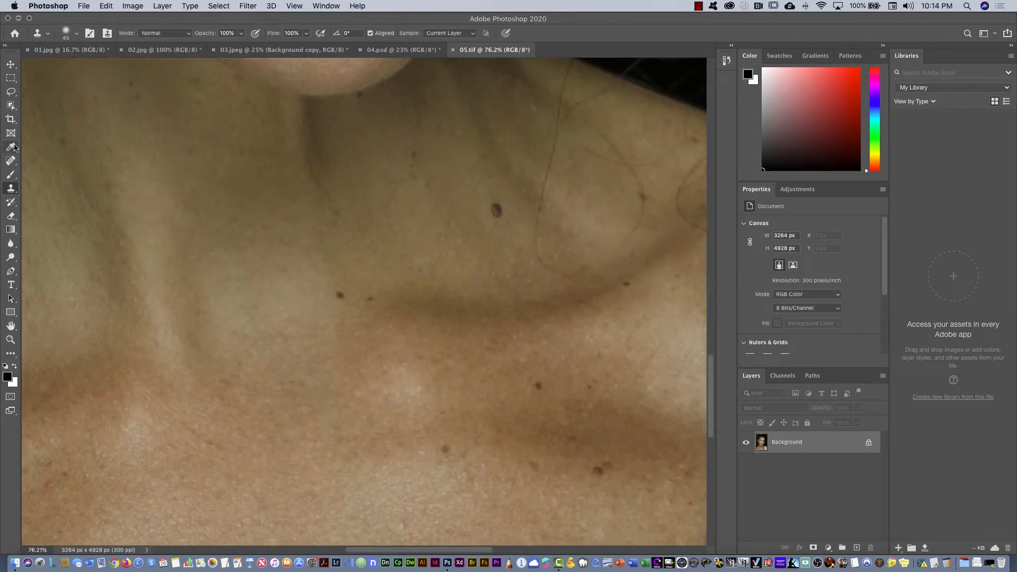
Remove the moles on the neck and upper chest with the Spot Healing Brush
click(11, 161)
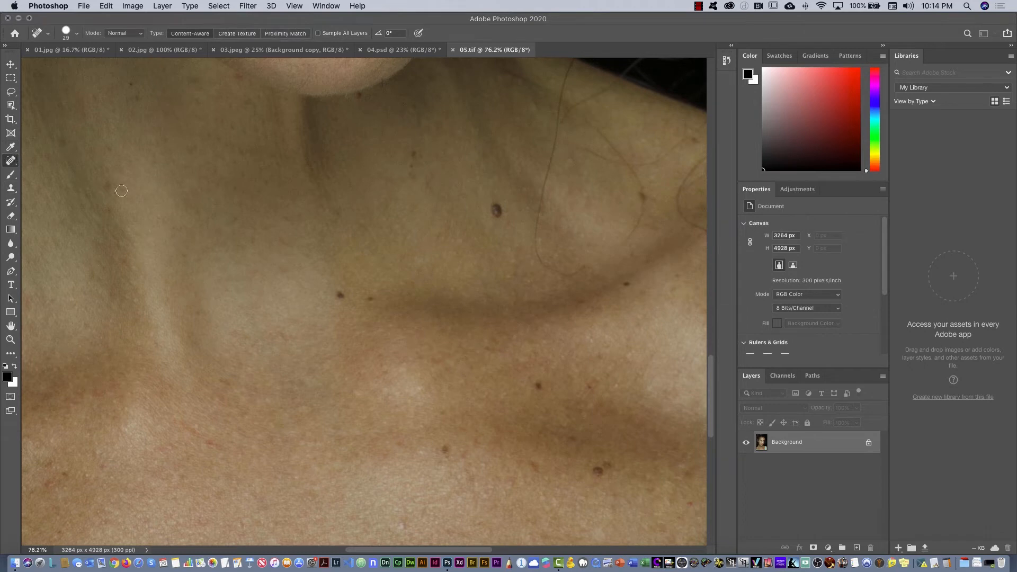
drag(498, 206, 495, 211)
click(337, 295)
click(370, 297)
click(626, 284)
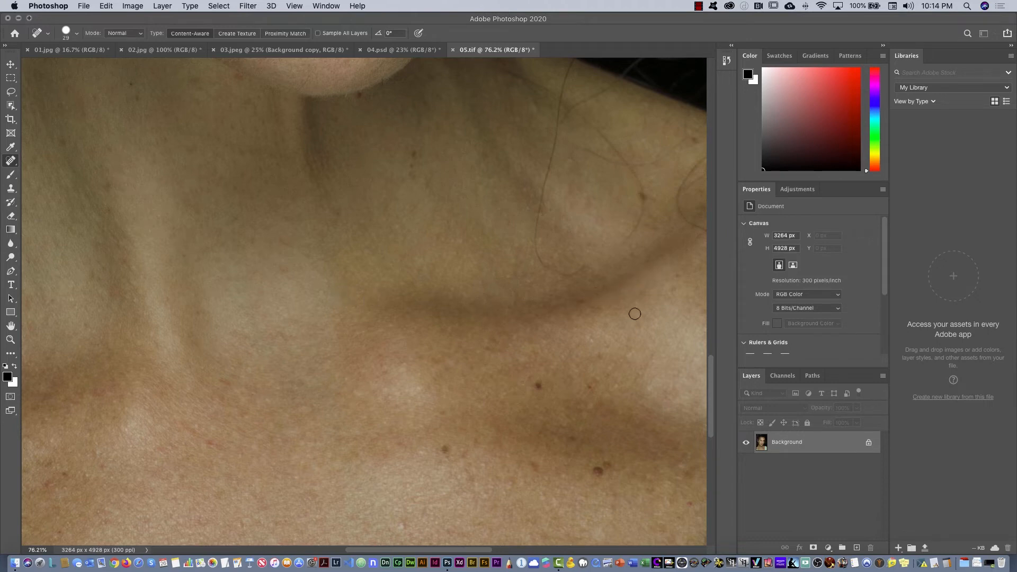
click(537, 386)
click(445, 450)
Use the Clone Stamp to cover the middle of the stray hair crossing the forehead with nearby clean skin
drag(537, 125, 486, 411)
drag(503, 50, 493, 514)
mouse_move(483, 175)
mouse_down()
mouse_move(469, 466)
mouse_move(474, 225)
mouse_move(470, 234)
mouse_up()
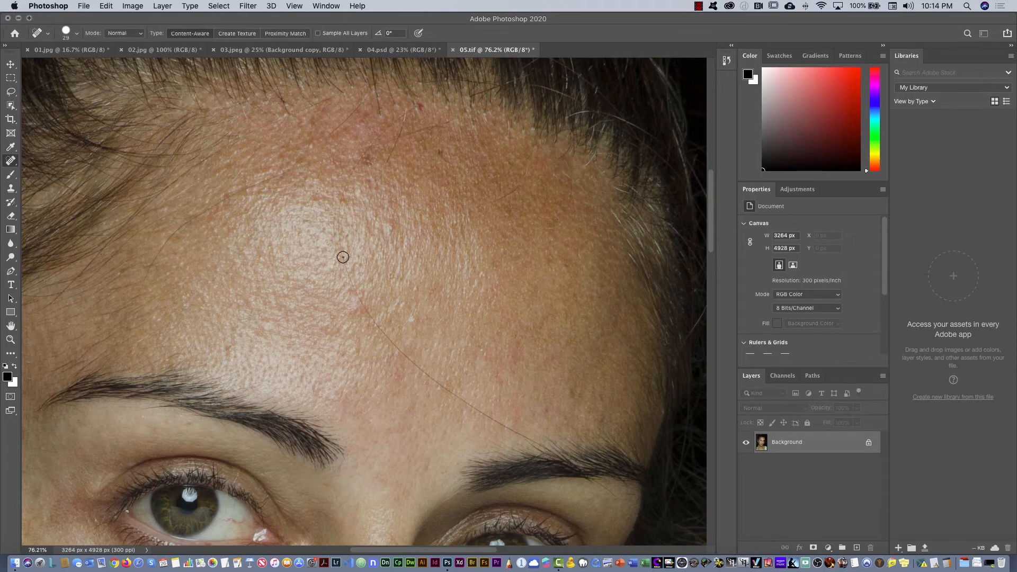
mouse_move(342, 257)
mouse_down()
mouse_move(368, 311)
mouse_move(434, 383)
mouse_move(526, 439)
mouse_move(480, 419)
mouse_up()
scroll(440, 341, up, 2)
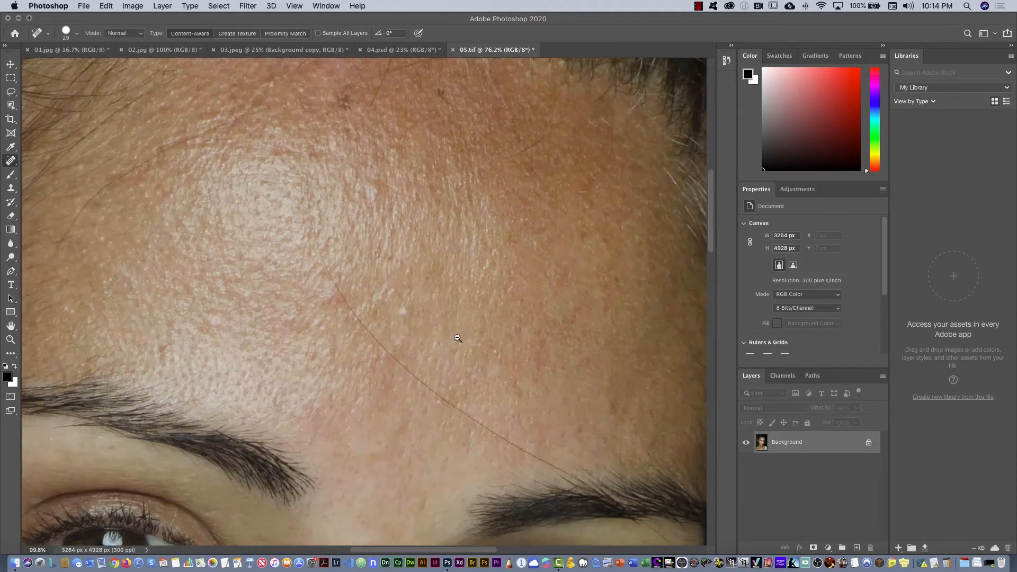
drag(458, 338, 489, 283)
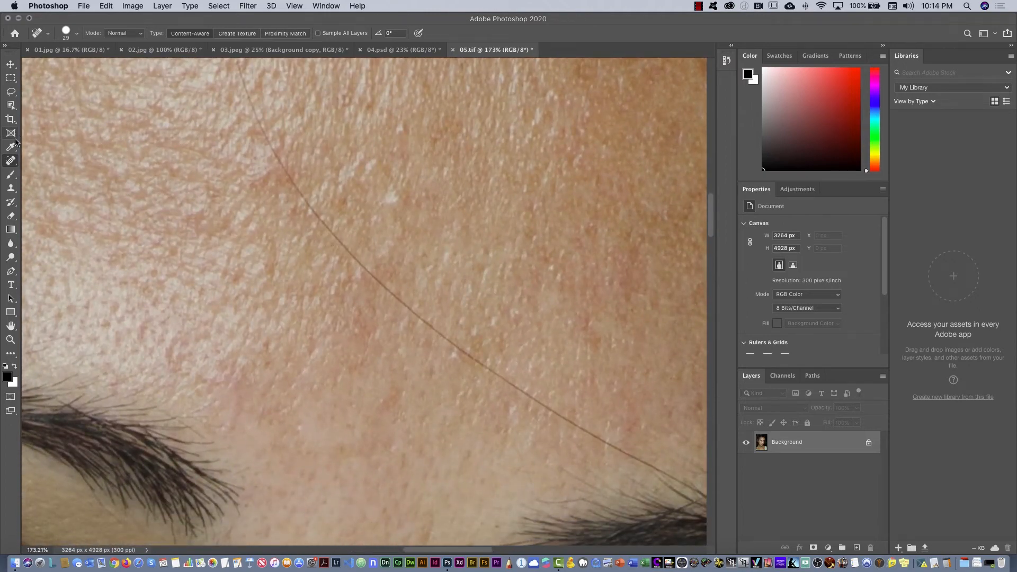
click(10, 189)
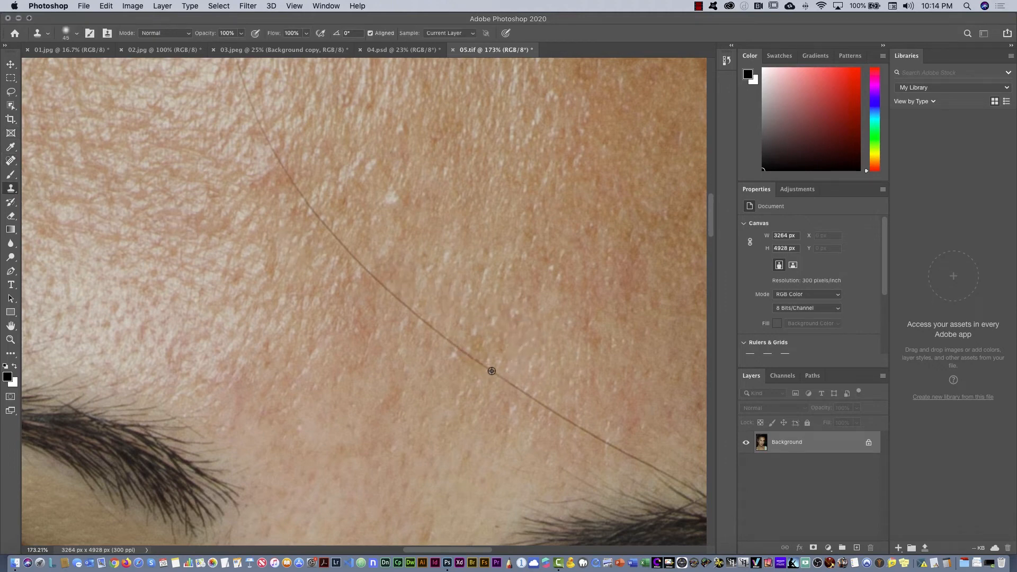
alt+click(508, 347)
mouse_move(482, 368)
mouse_down()
mouse_move(475, 357)
mouse_move(491, 372)
mouse_up()
alt+click(564, 400)
drag(552, 412, 548, 409)
Reduce the Clone Stamp brush to 10 px and clone skin over the next stretch of forehead hair toward the eyebrow
key(bracketleft)
key(bracketleft)
key(bracketleft)
key(bracketleft)
drag(570, 422, 581, 421)
mouse_move(578, 361)
mouse_down()
mouse_move(554, 370)
mouse_move(555, 343)
mouse_up()
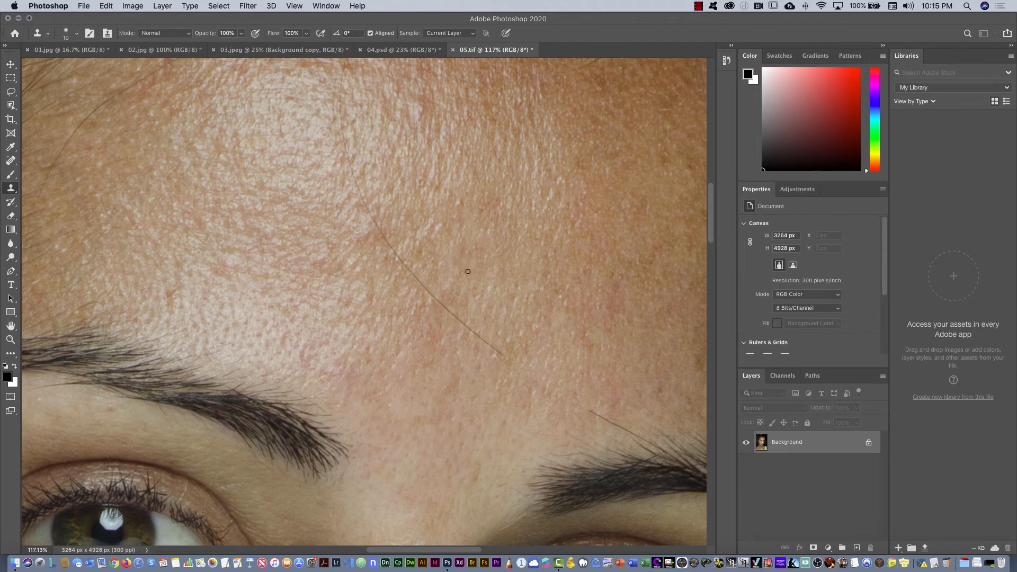
Enlarge the Clone Stamp brush to 25 px and clone clean skin over the raised pink blemish on the cheek beside the nose
drag(607, 268, 545, 306)
drag(573, 370, 486, 267)
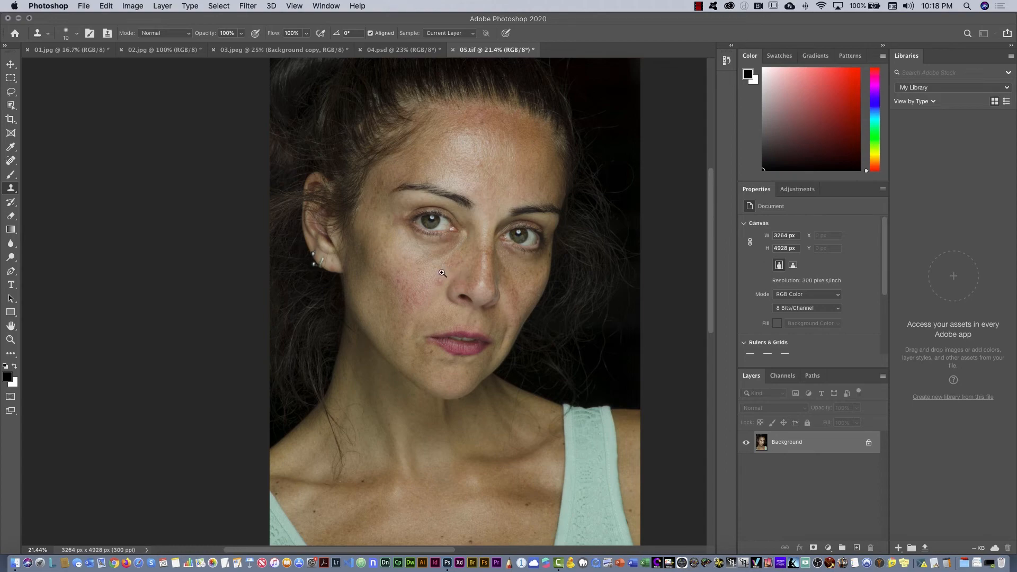
drag(442, 273, 487, 292)
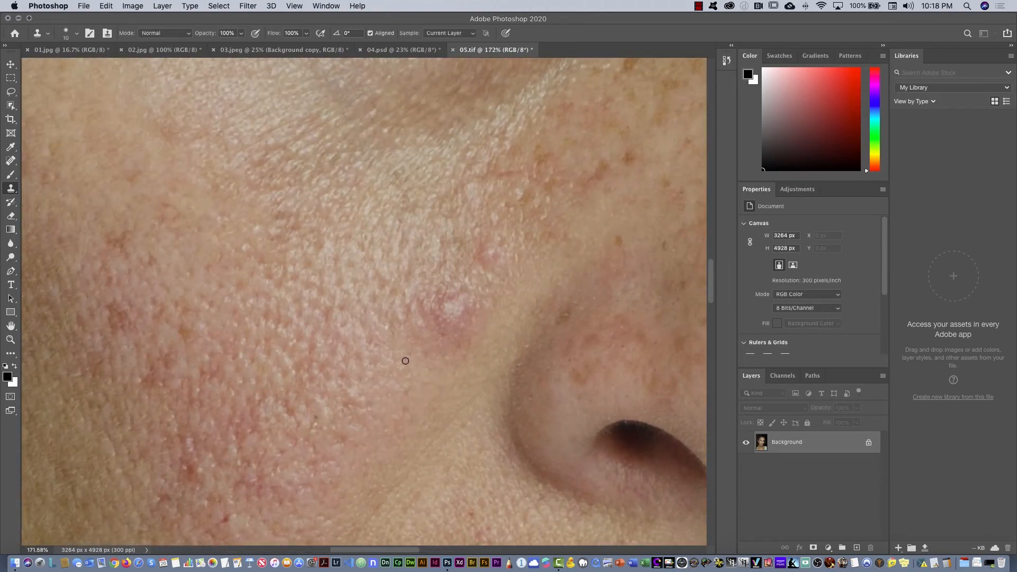
key(bracketright)
key(bracketright)
key(bracketright)
mouse_move(448, 301)
mouse_down()
mouse_move(456, 308)
mouse_move(424, 289)
mouse_move(429, 316)
mouse_move(423, 306)
mouse_move(445, 319)
mouse_move(440, 327)
mouse_move(431, 316)
mouse_move(431, 334)
mouse_move(463, 311)
mouse_move(460, 322)
mouse_up()
alt+click(432, 268)
alt+click(420, 348)
alt+click(494, 278)
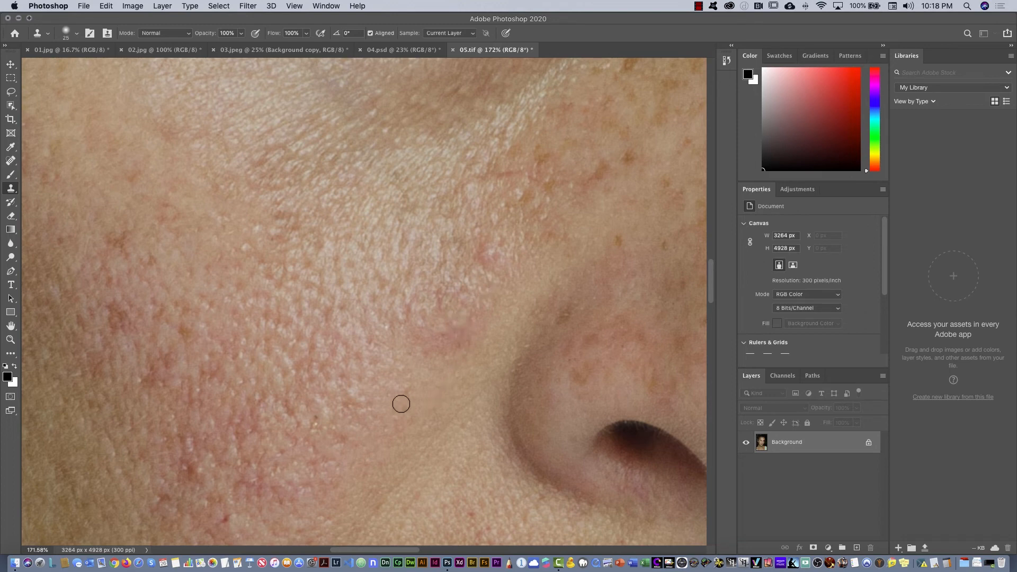
Try the Spot Healing Brush on the leftover redness beside the nose and undo the stroke
click(10, 160)
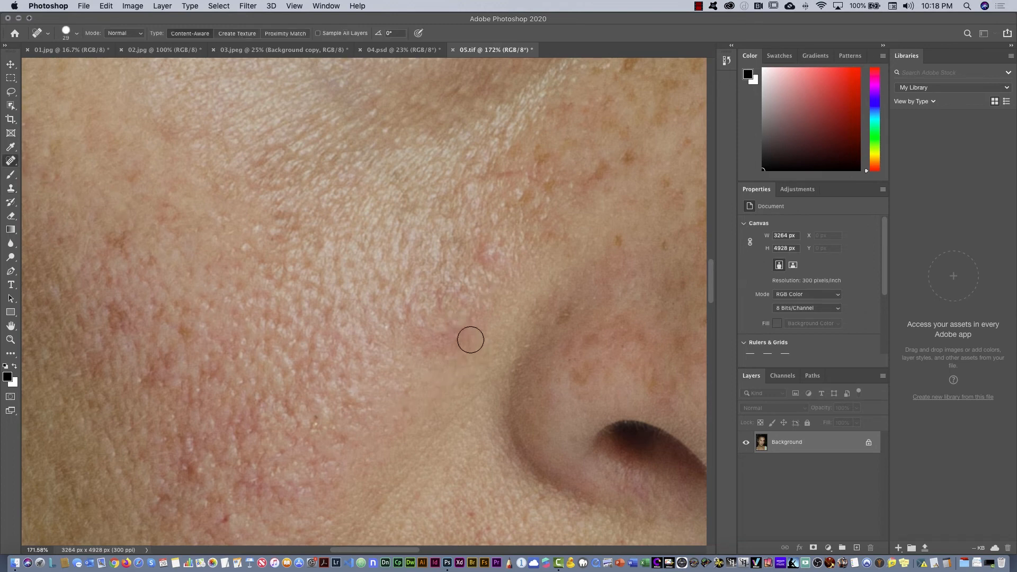
mouse_move(470, 339)
mouse_down()
mouse_move(447, 352)
mouse_move(447, 339)
mouse_up()
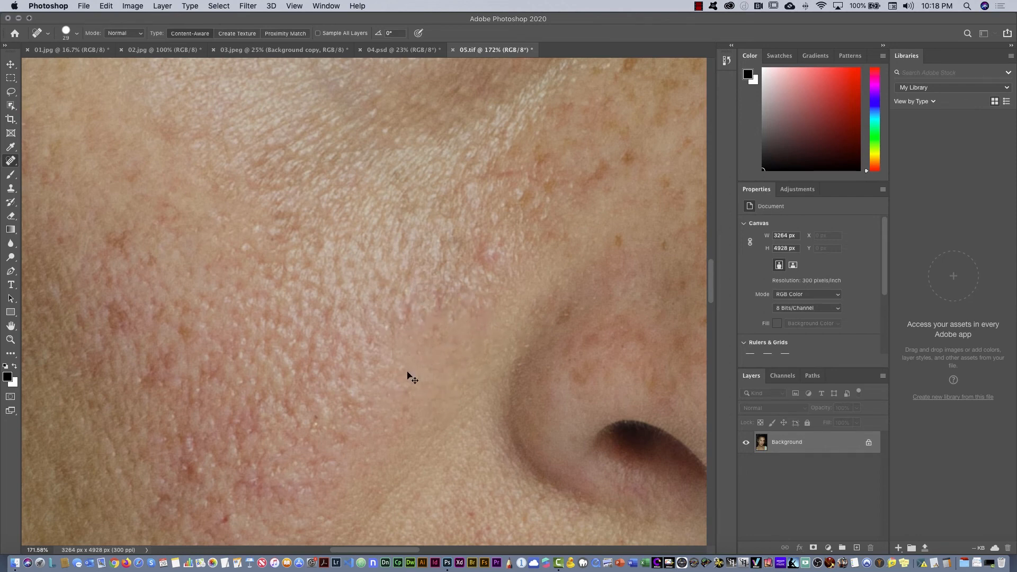
key(super+z)
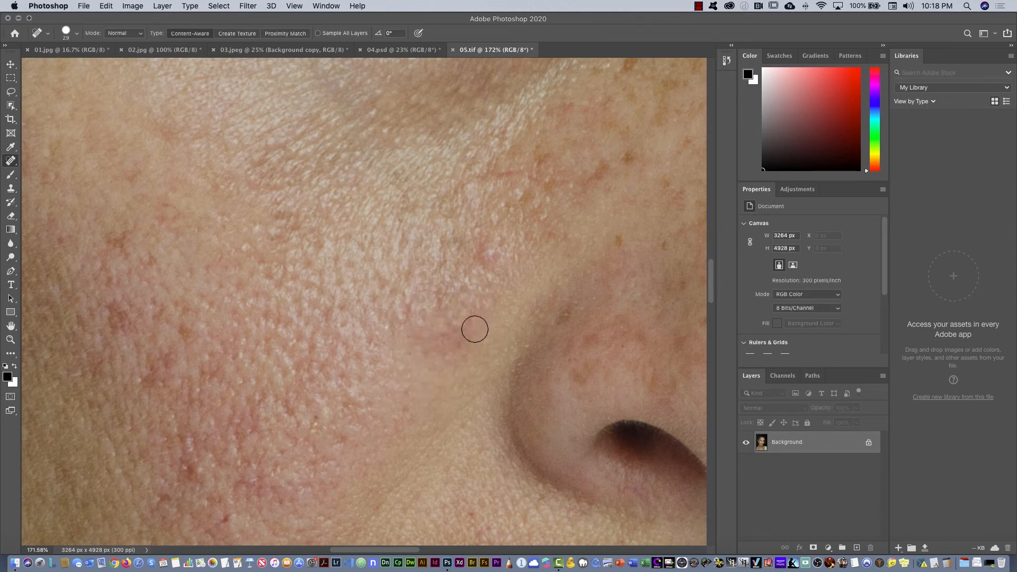
Clone Stamp the leftover redness between the cheek and nose, resampling clean skin from around the patch
click(11, 188)
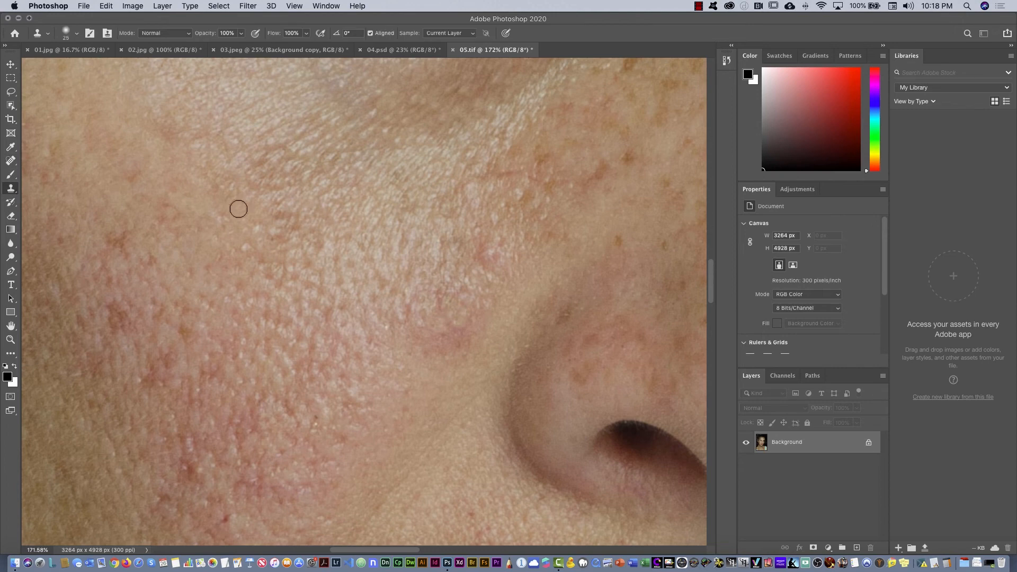
alt+click(494, 294)
mouse_move(462, 333)
mouse_down()
mouse_move(454, 331)
mouse_move(470, 320)
mouse_move(431, 345)
mouse_move(451, 338)
mouse_move(443, 352)
mouse_move(420, 350)
mouse_move(463, 329)
mouse_move(431, 347)
mouse_move(441, 352)
mouse_move(484, 329)
mouse_move(471, 342)
mouse_move(485, 320)
mouse_move(471, 356)
mouse_move(397, 412)
mouse_move(439, 364)
mouse_move(443, 336)
mouse_move(444, 353)
mouse_move(430, 362)
mouse_move(509, 312)
mouse_up()
alt+click(400, 372)
alt+click(489, 313)
alt+click(407, 357)
click(446, 327)
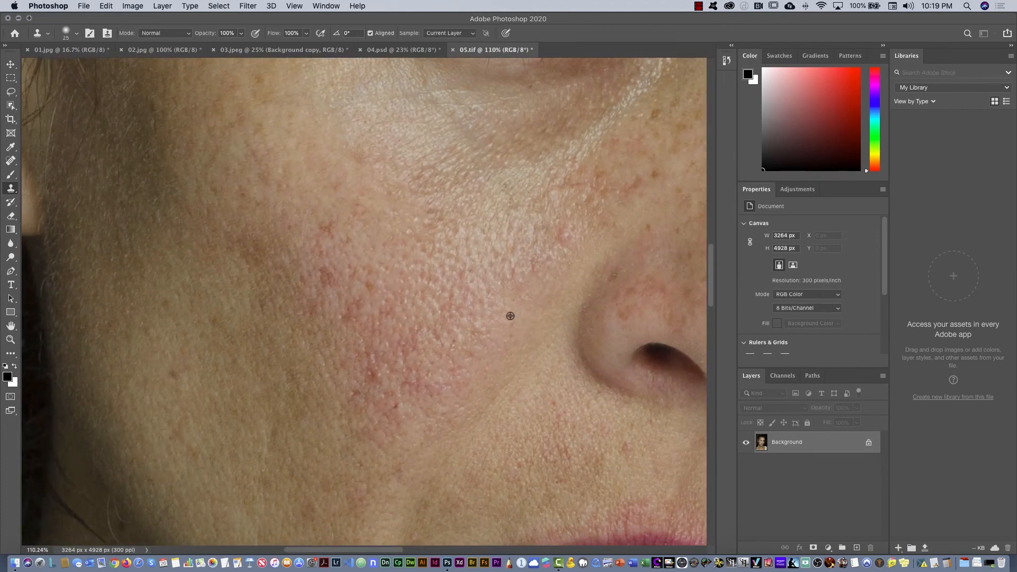
alt+click(510, 311)
click(523, 297)
drag(386, 367, 393, 349)
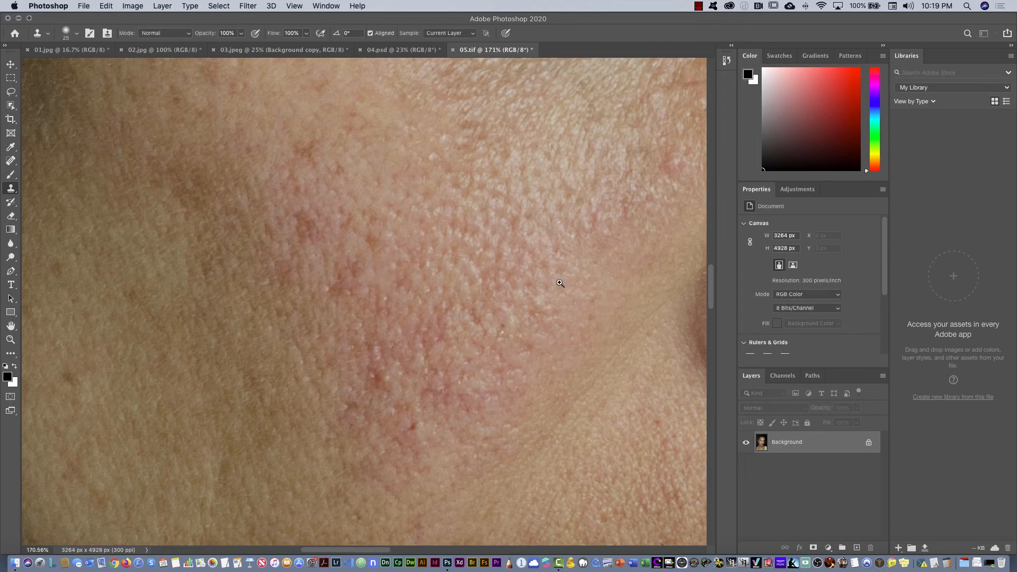
drag(560, 284, 371, 391)
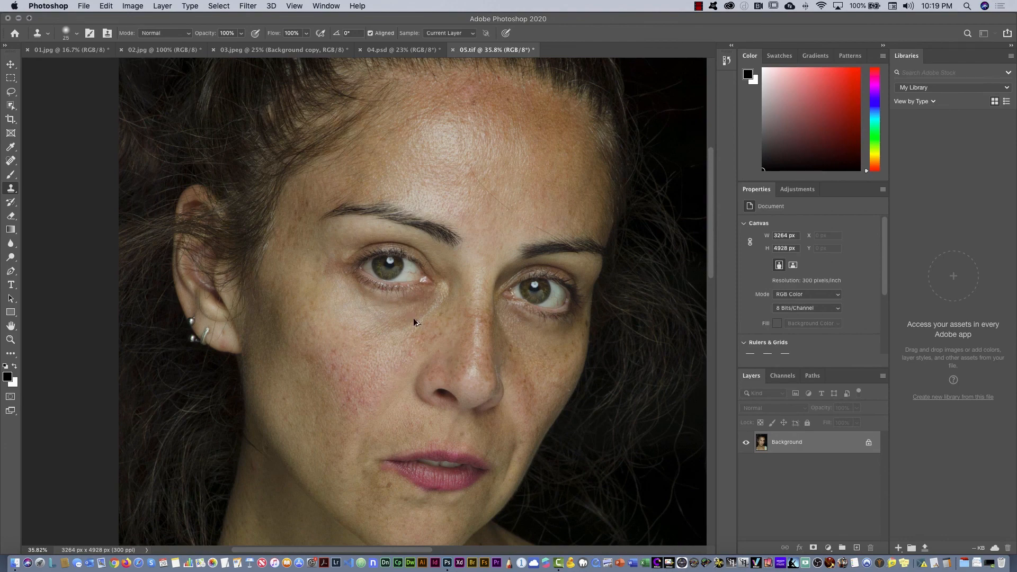
drag(495, 322, 492, 295)
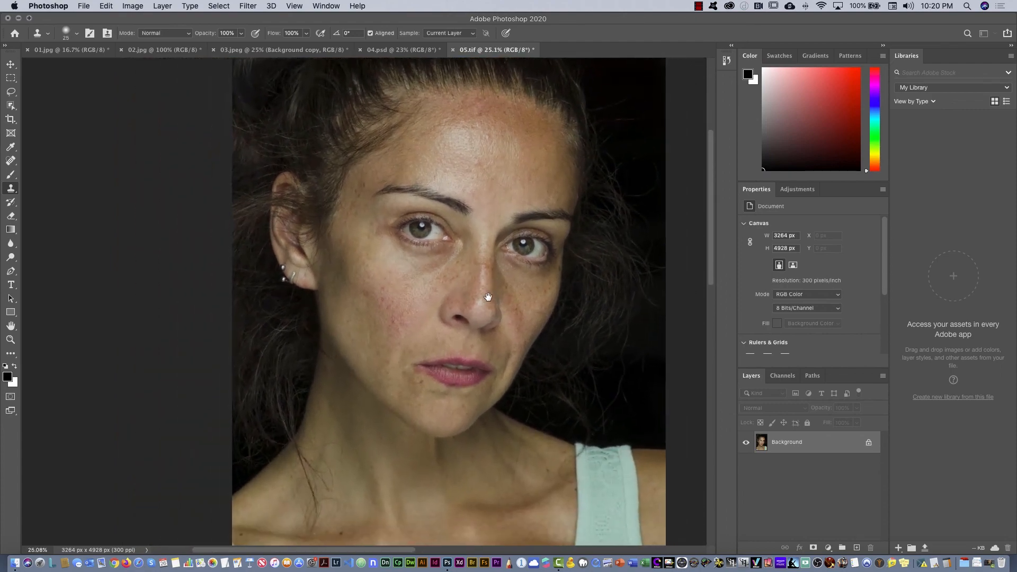